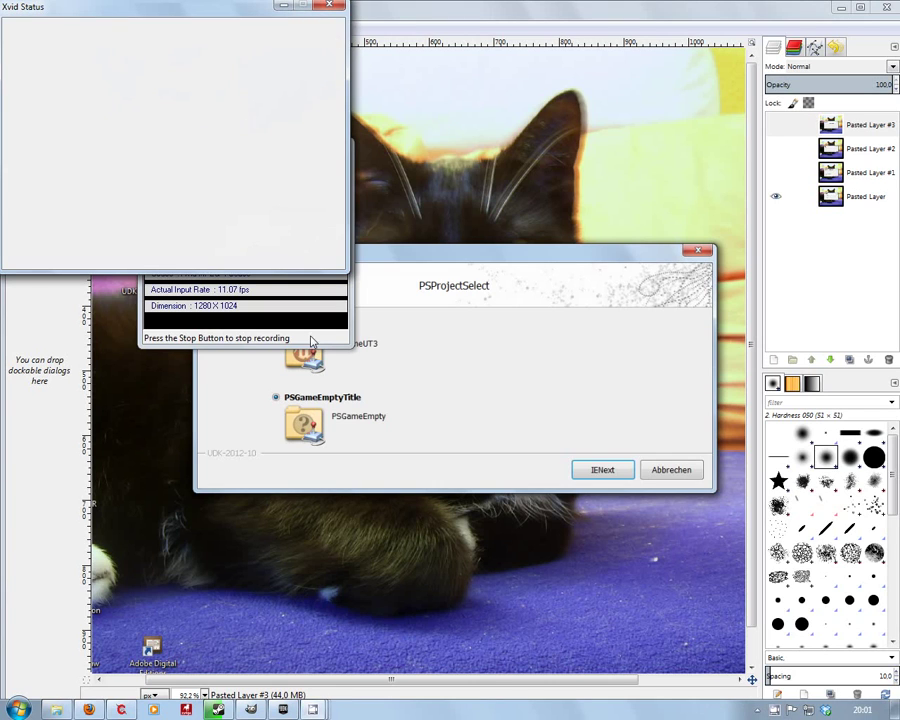
# Minimize the CamStudio and Xvid Status windows to reveal GIMP's PSGameEmpty project-selection screenshot
pyautogui.click(288, 146)
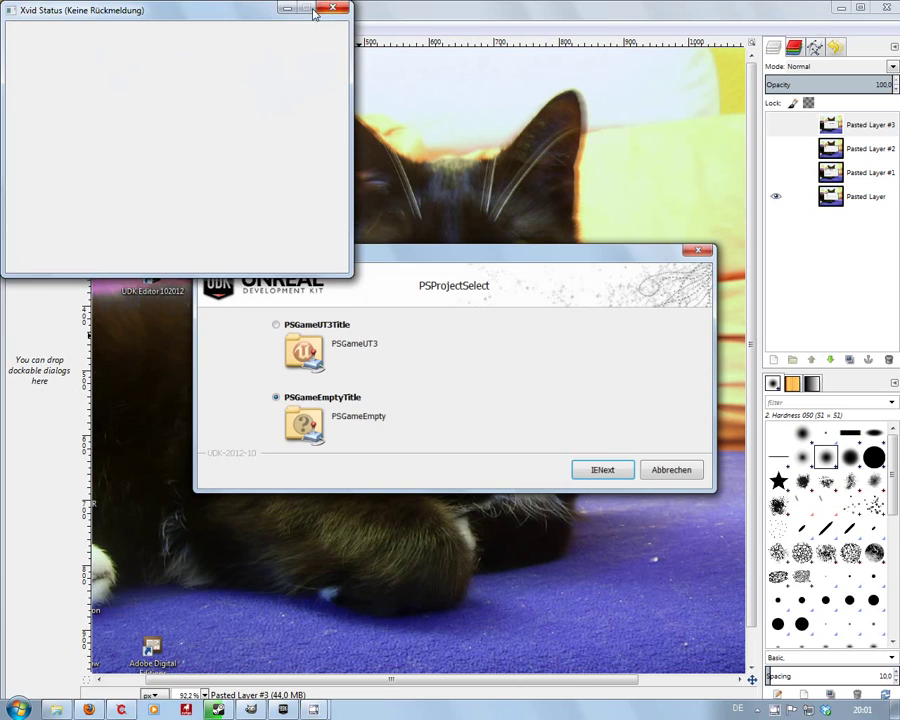
pyautogui.click(288, 10)
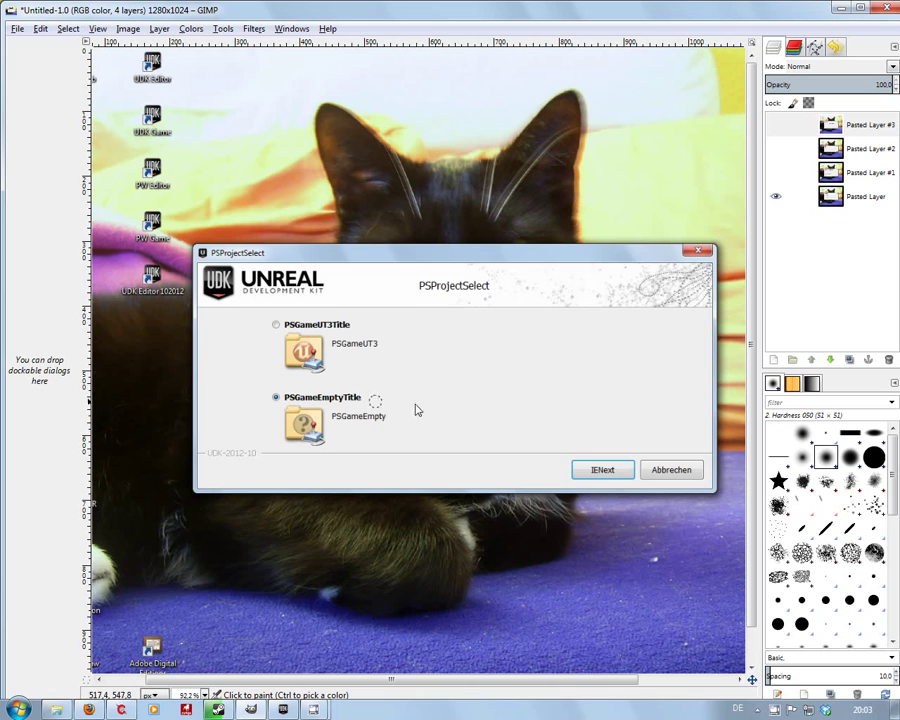
pyautogui.click(585, 477)
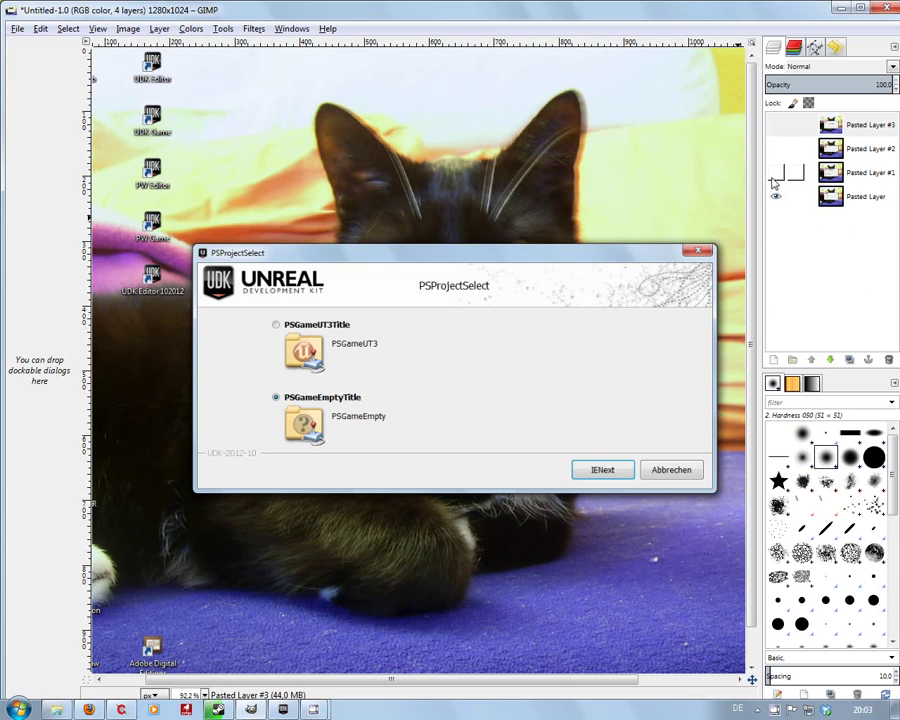
# Display the IEInstallExtras layer showing the optional Perforce Server and Visual Client page
pyautogui.press('Return')
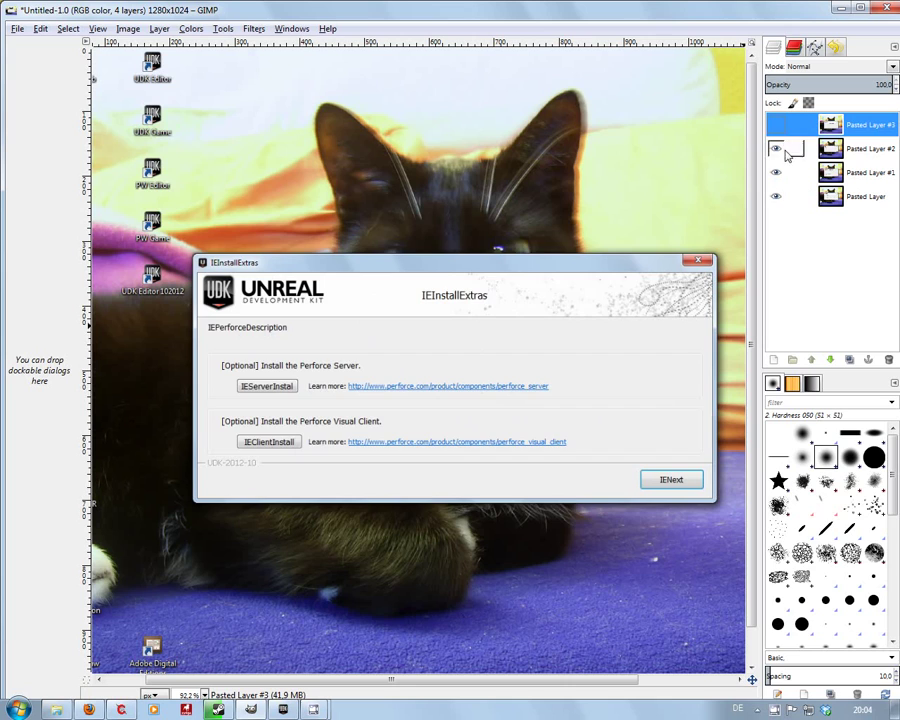
# Show the 'Installation abgeschlossen' screenshot layer, then minimise GIMP to the desktop
pyautogui.press('Return')
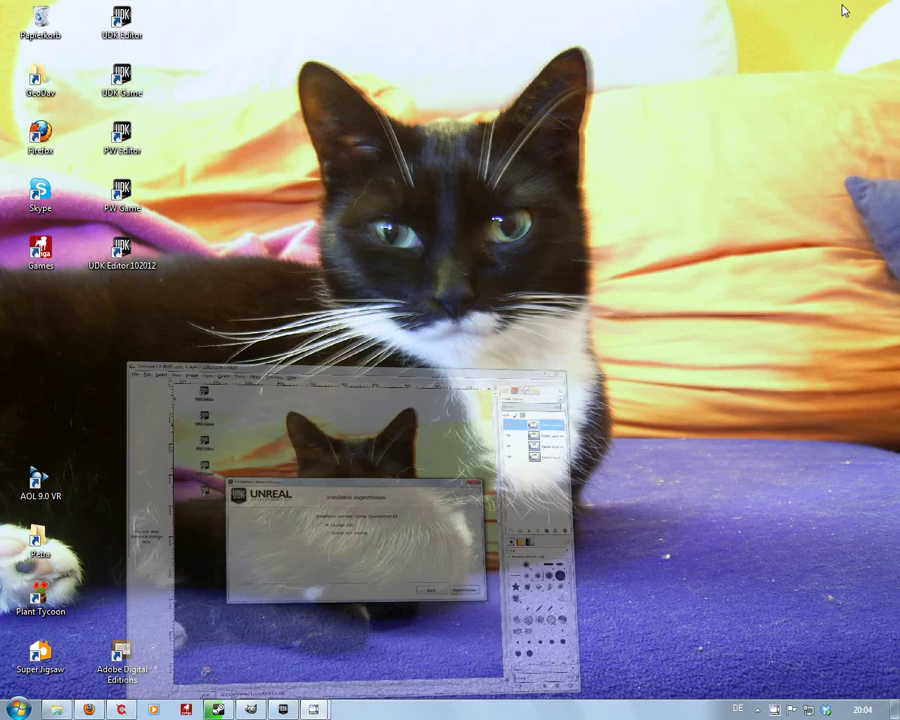
pyautogui.click(860, 7)
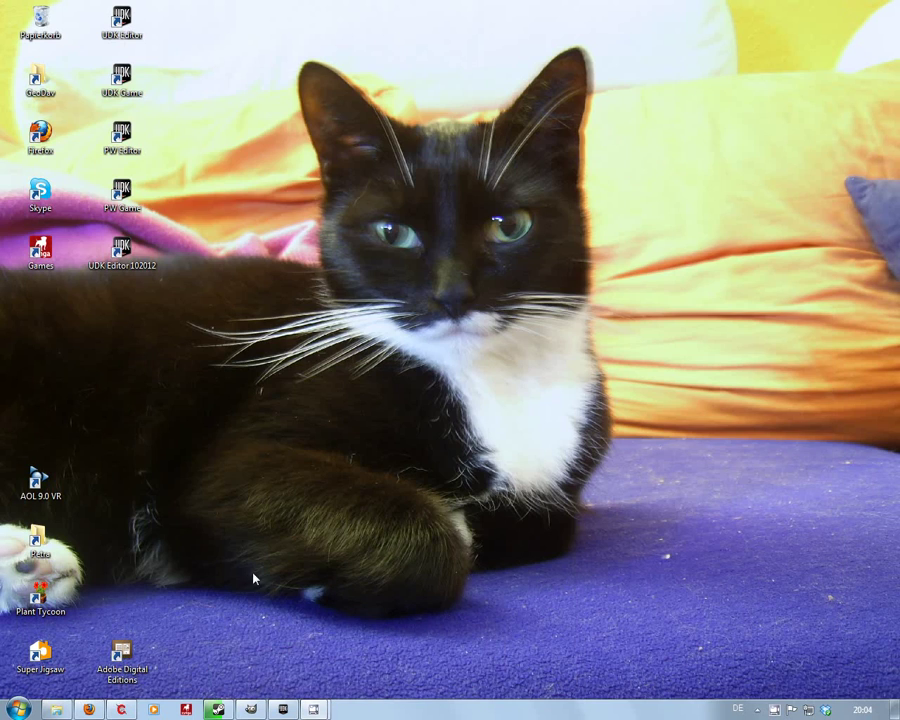
# Restore the UDK editor and move the Content Browser and Welcome dialog apart
pyautogui.click(283, 709)
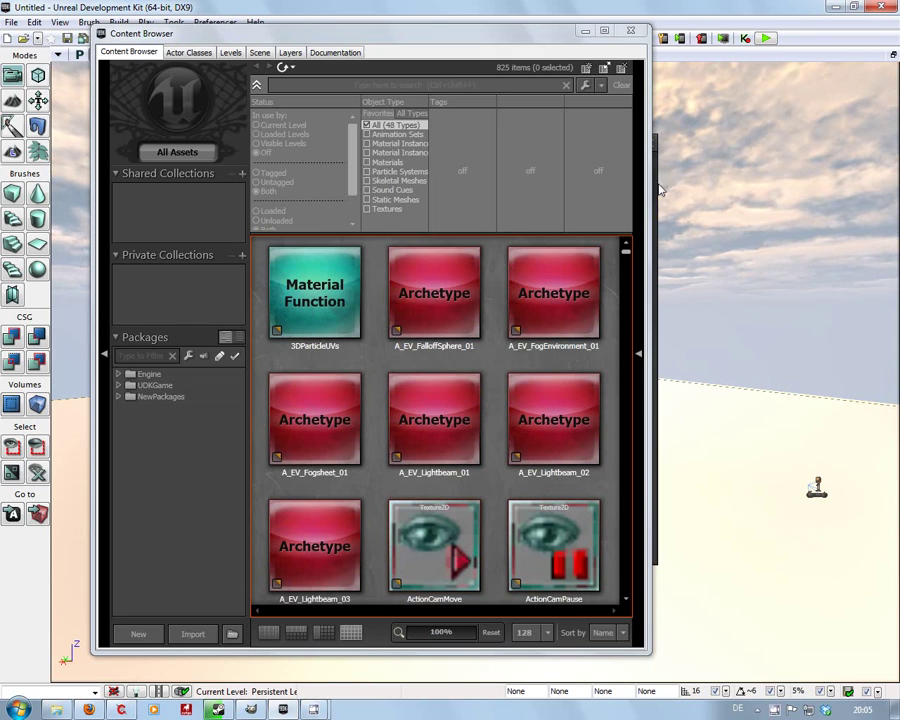
pyautogui.moveTo(538, 44); pyautogui.dragTo(508, 58)
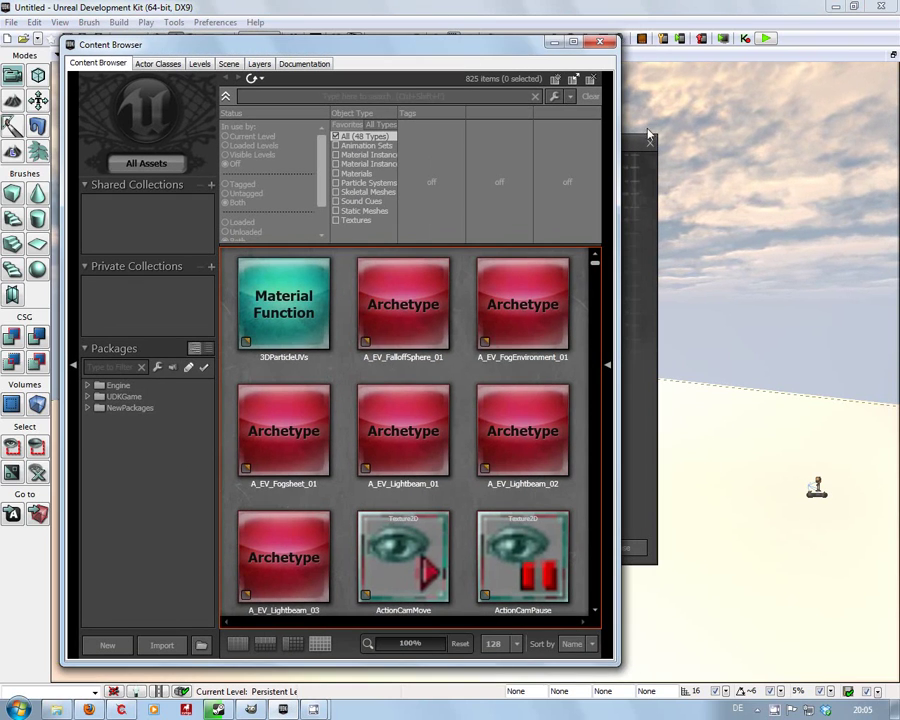
pyautogui.click(638, 145)
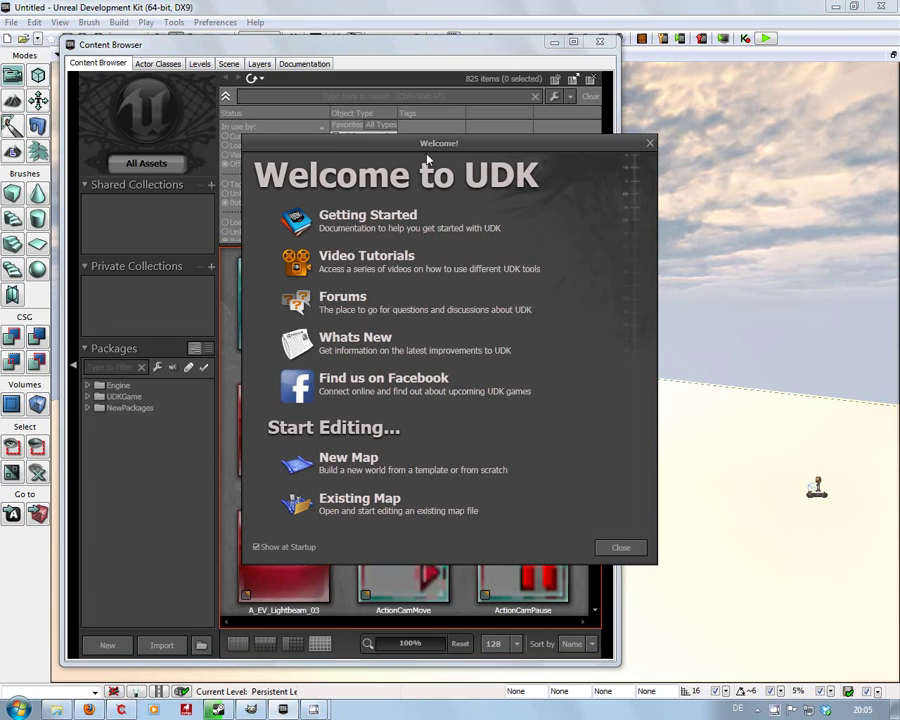
pyautogui.moveTo(436, 148); pyautogui.dragTo(603, 159)
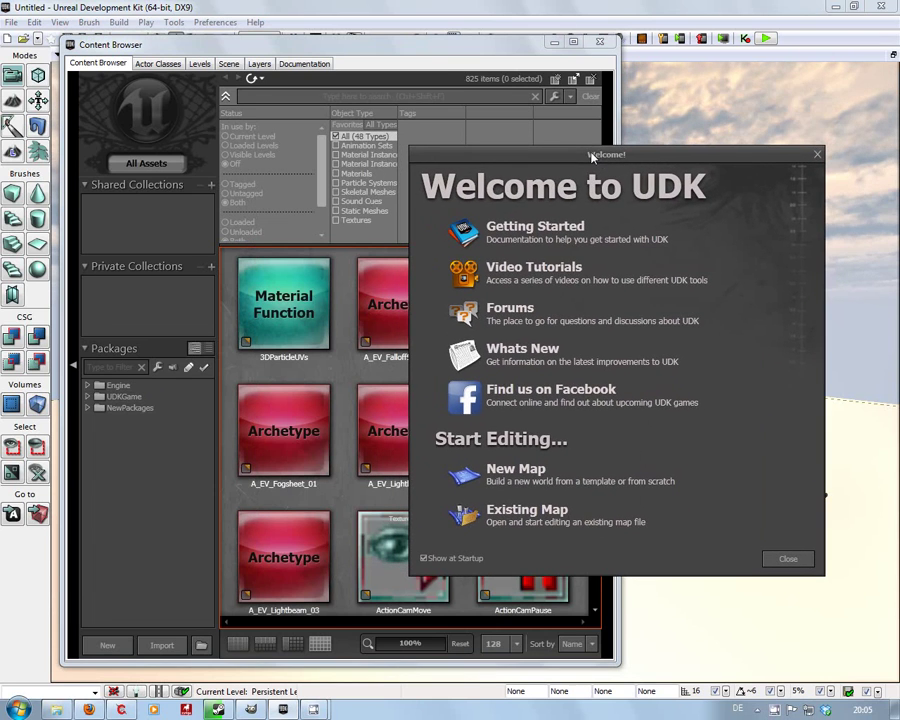
pyautogui.click(432, 54)
pyautogui.moveTo(432, 54); pyautogui.dragTo(486, 54)
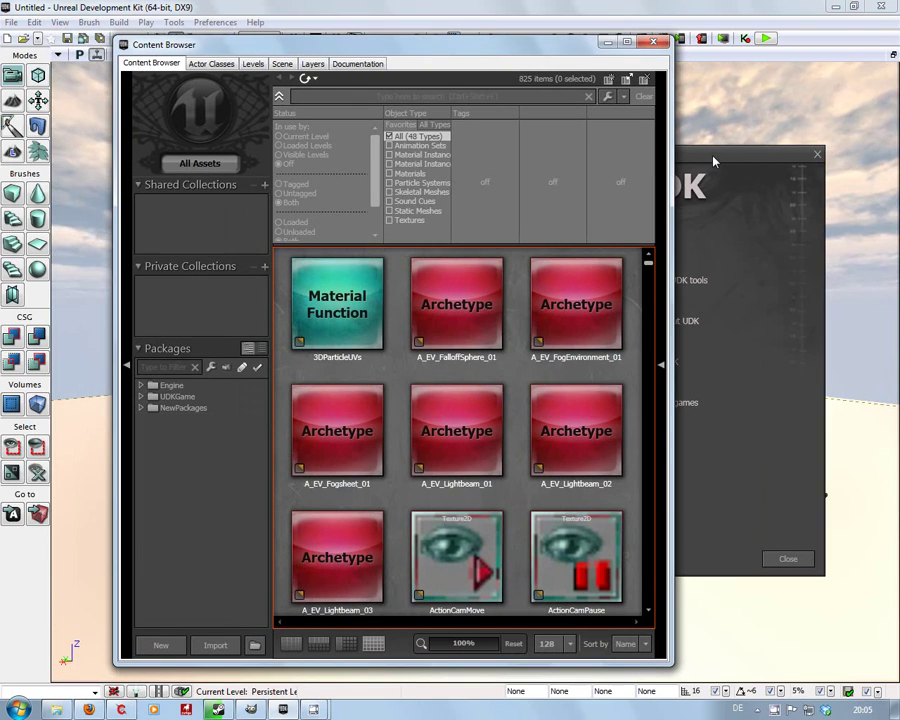
pyautogui.click(684, 186)
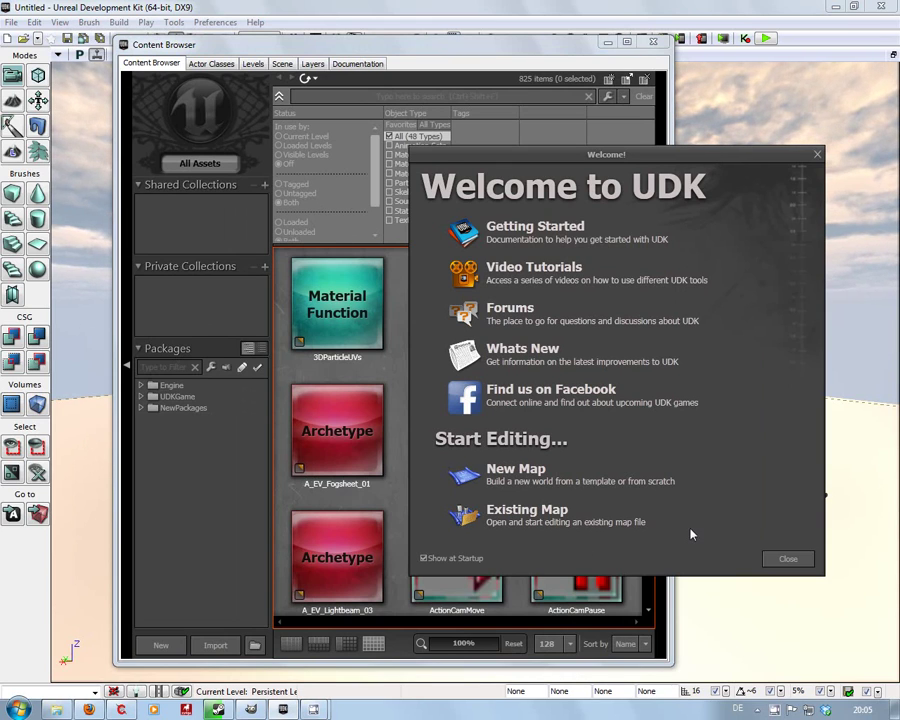
# Untick Show at Startup, close the Welcome screen, and restore the four-viewport layout
pyautogui.click(423, 558)
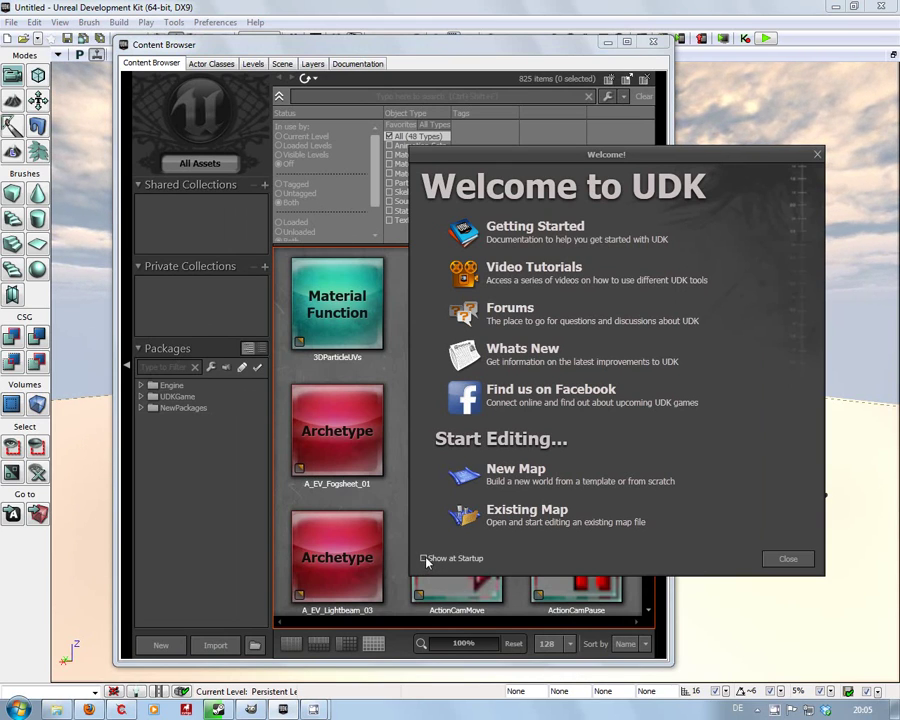
pyautogui.click(785, 561)
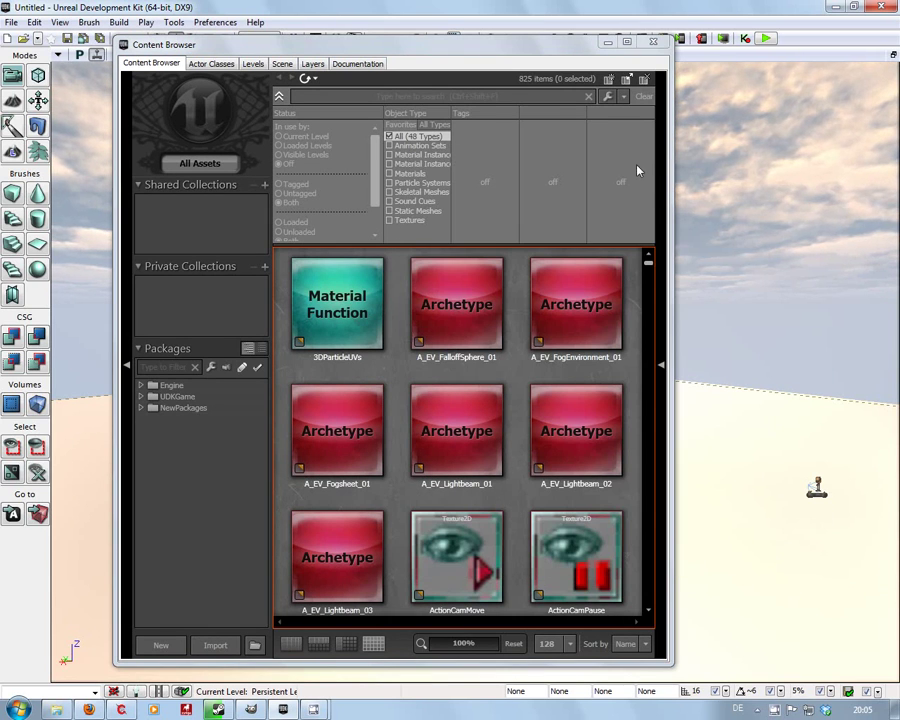
pyautogui.click(893, 58)
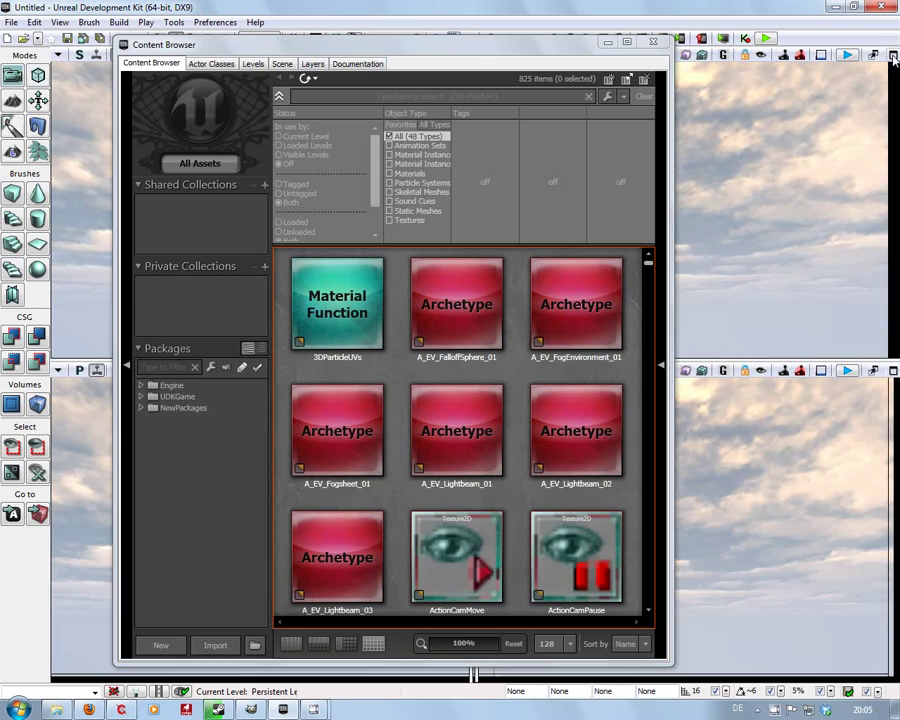
# Move the Content Browser aside and briefly browse the Engine Content packages
pyautogui.moveTo(474, 55); pyautogui.dragTo(584, 90)
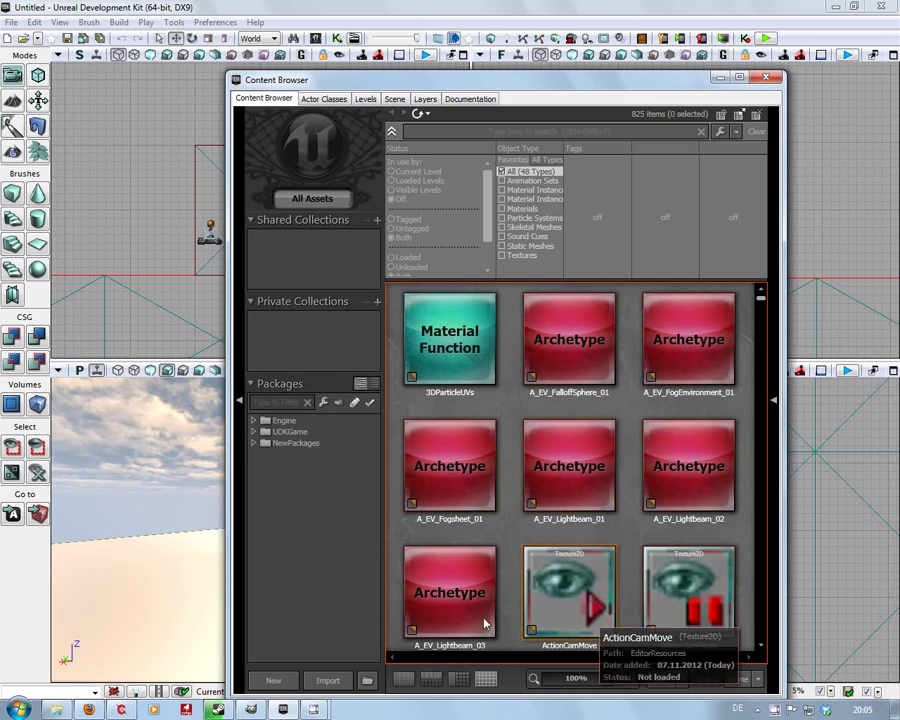
pyautogui.click(254, 420)
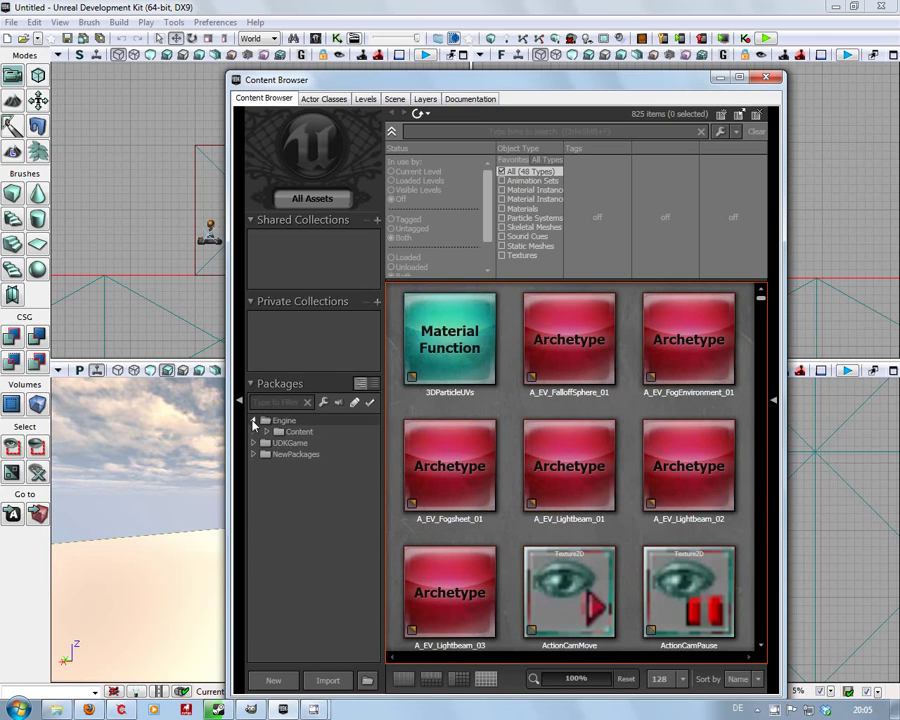
pyautogui.click(266, 431)
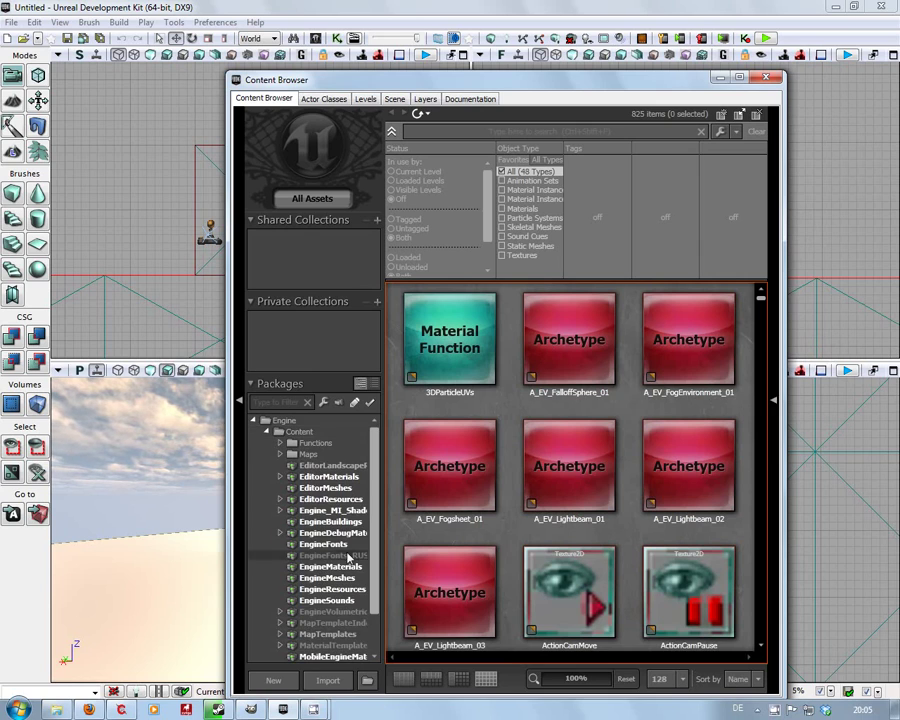
pyautogui.scroll(-2, 370, 490)
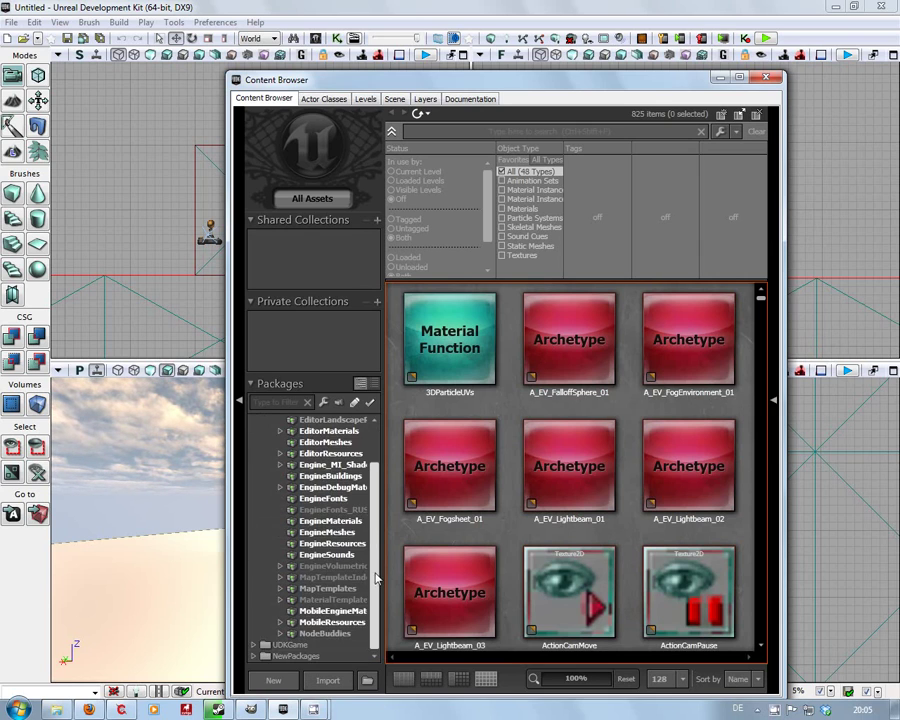
pyautogui.scroll(2, 370, 490)
pyautogui.click(266, 431)
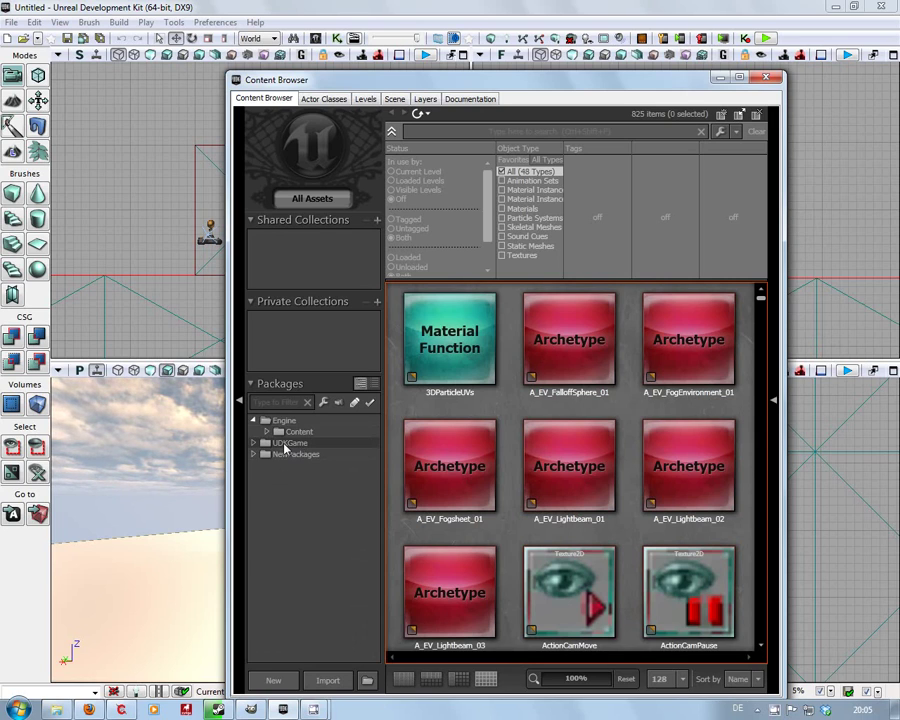
# Expand UDKGame's Content tree down to Maps > First and the Shared folder
pyautogui.click(253, 443)
pyautogui.click(266, 454)
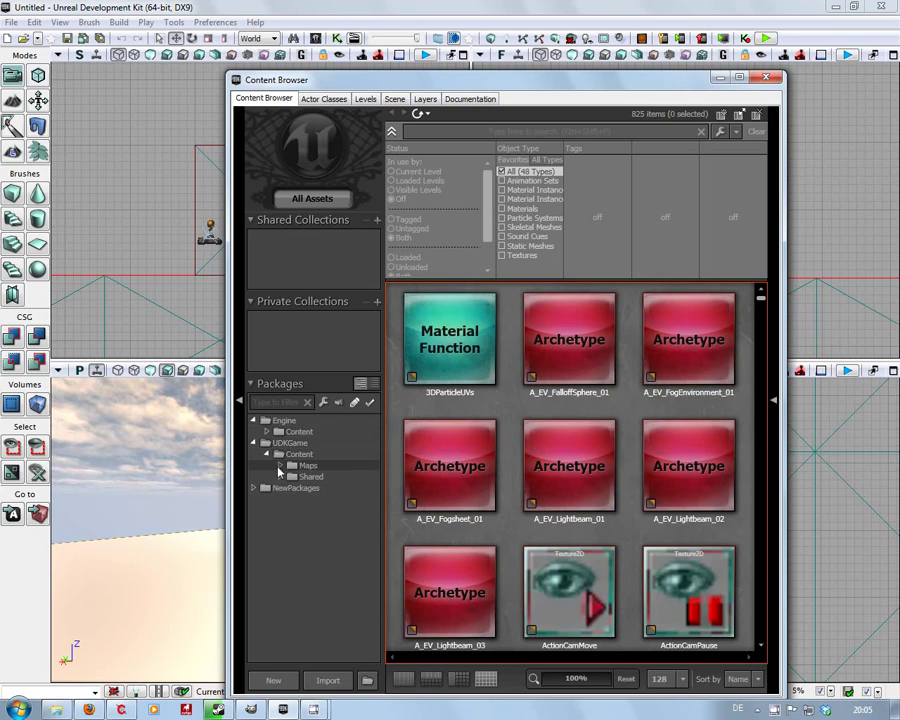
pyautogui.click(280, 467)
pyautogui.click(293, 477)
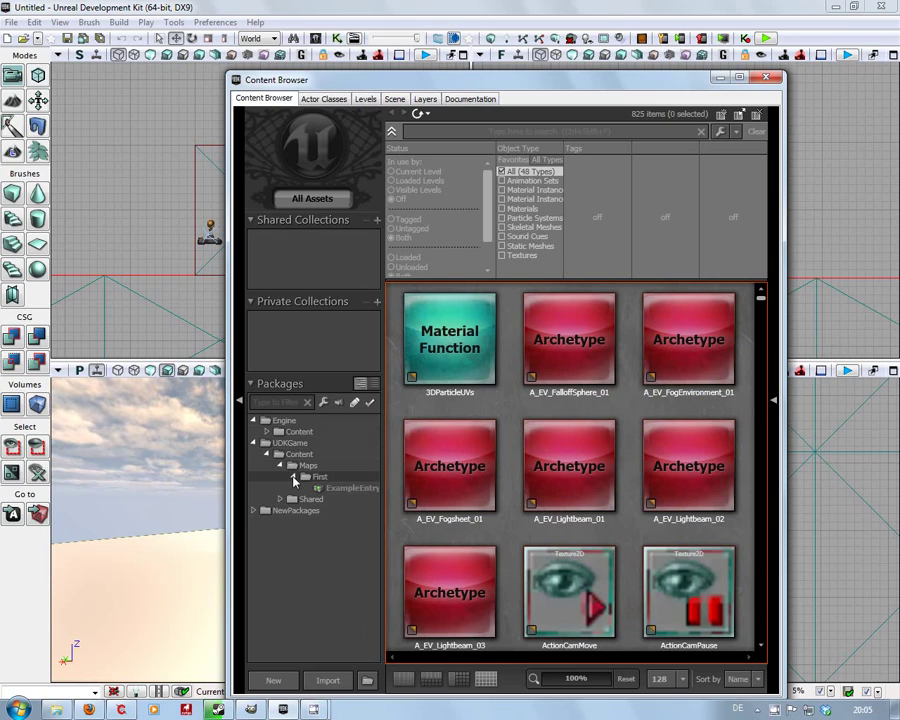
pyautogui.click(280, 499)
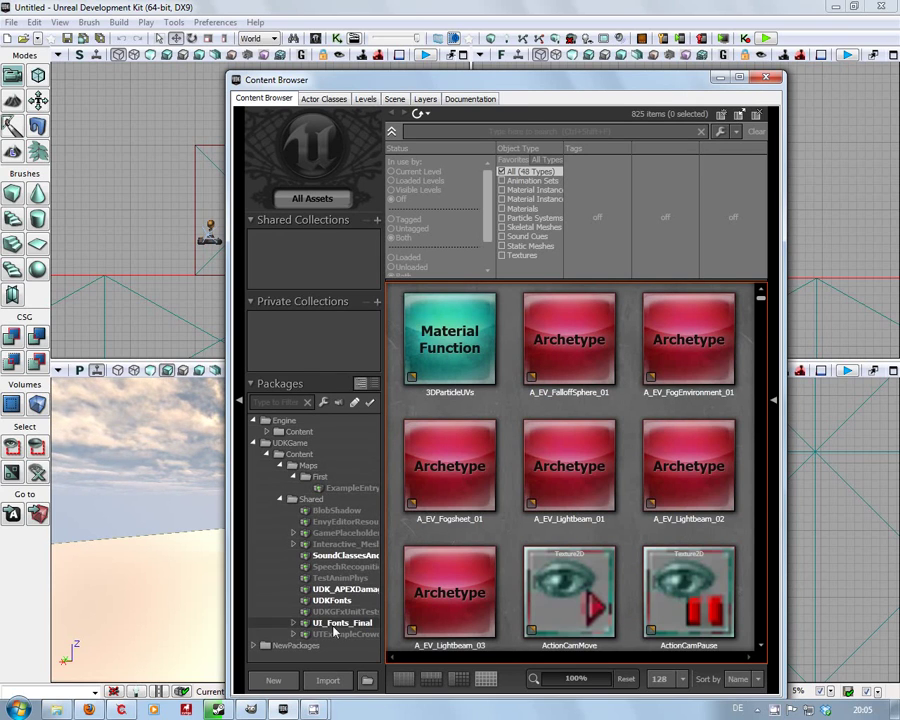
# View GamePlaceholder, SoundClassesAndMixes and SpeechRecognition assets, then all Shared assets
pyautogui.click(336, 535)
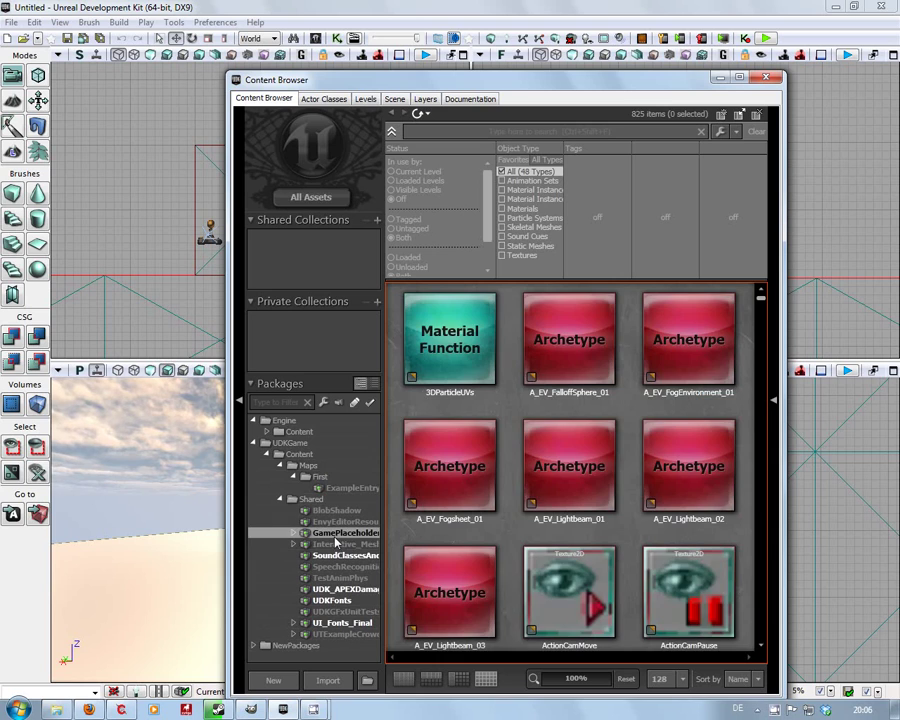
pyautogui.click(338, 556)
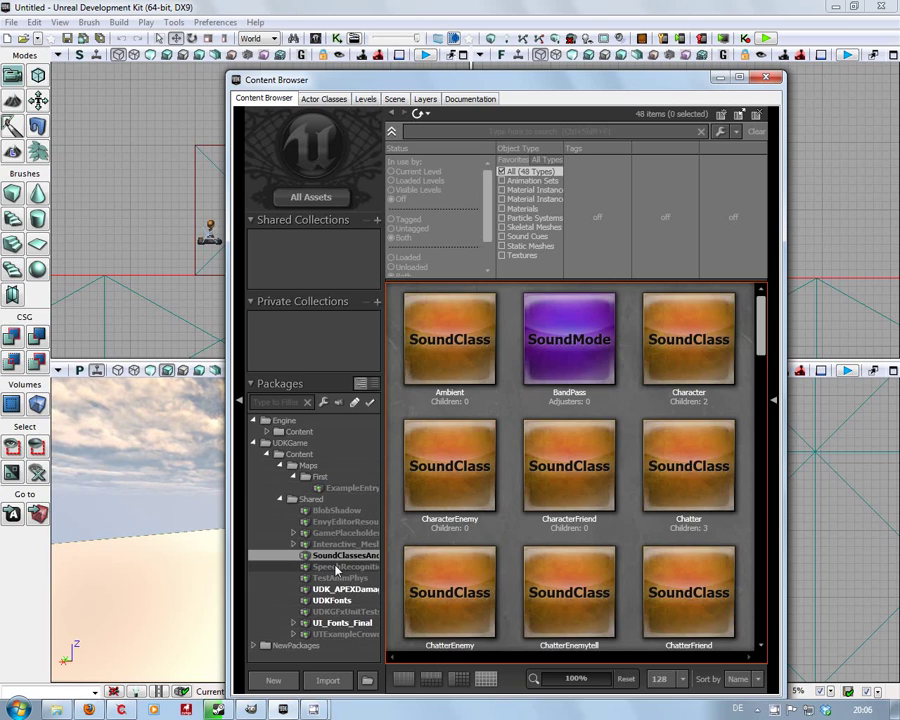
pyautogui.click(337, 567)
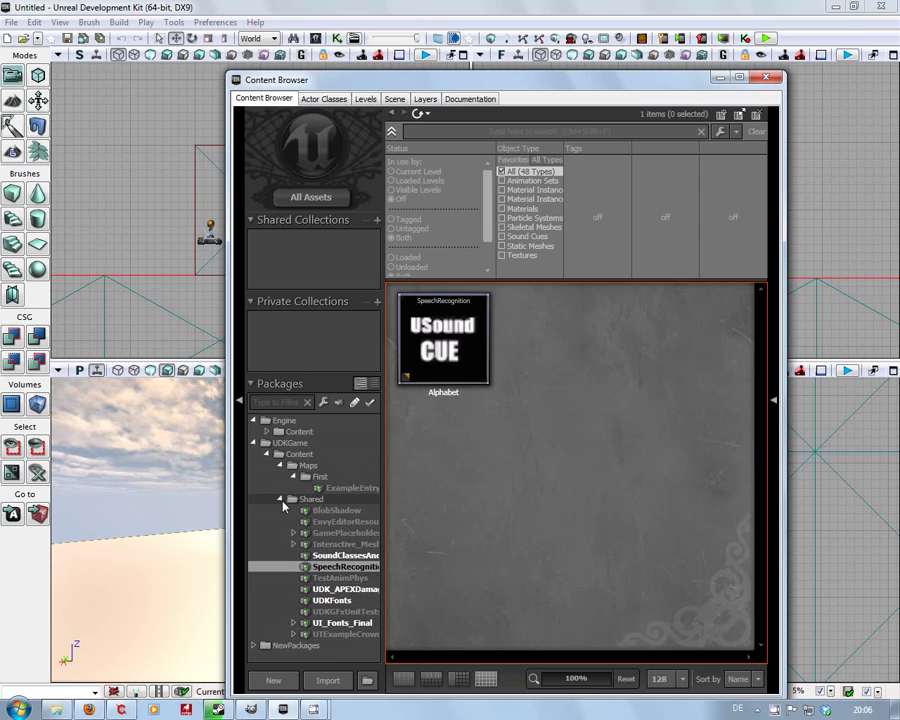
pyautogui.click(281, 502)
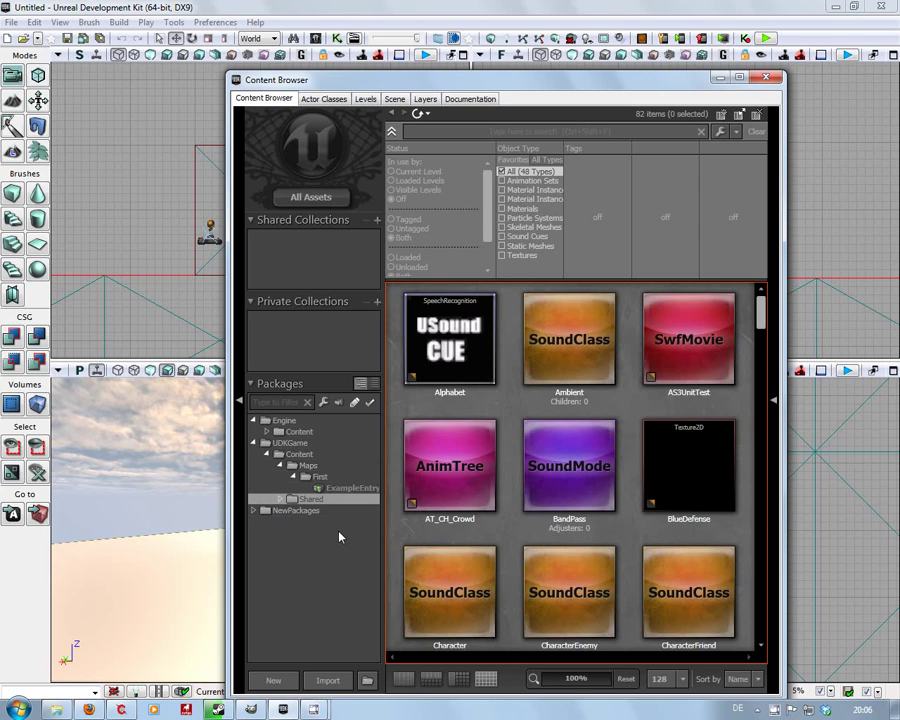
# Expand Shared and Engine's Content packages and scroll through the list
pyautogui.click(281, 500)
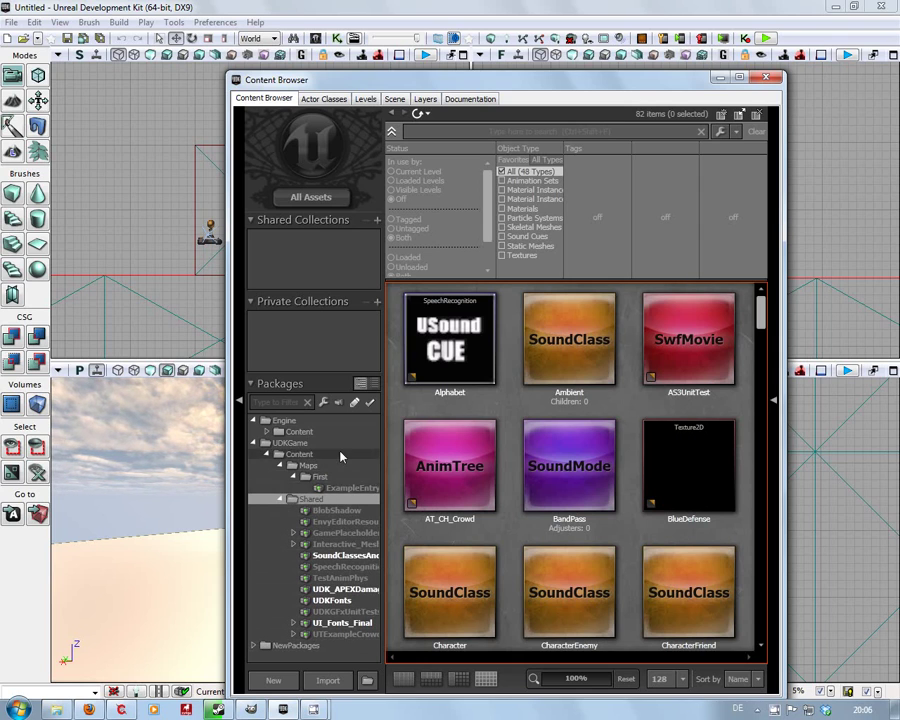
pyautogui.click(268, 432)
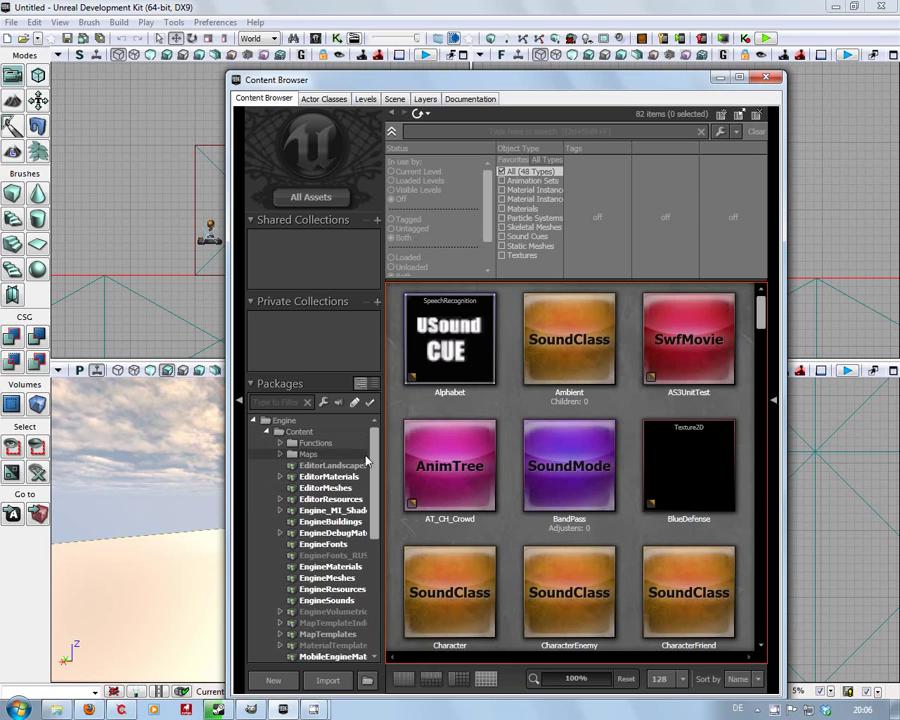
pyautogui.scroll(-2, 376, 482)
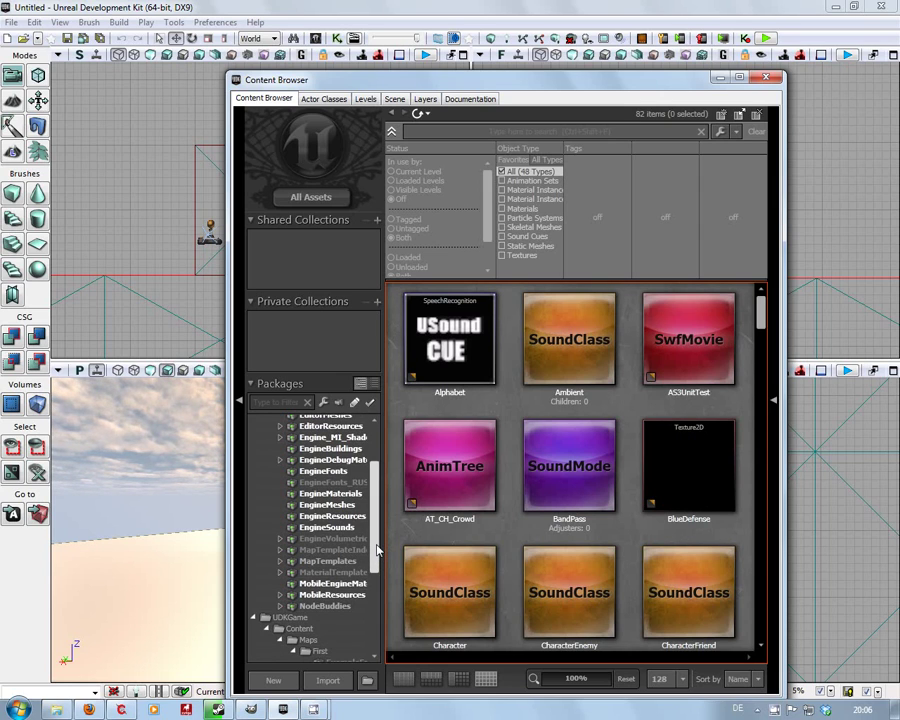
pyautogui.moveTo(377, 549); pyautogui.dragTo(376, 524)
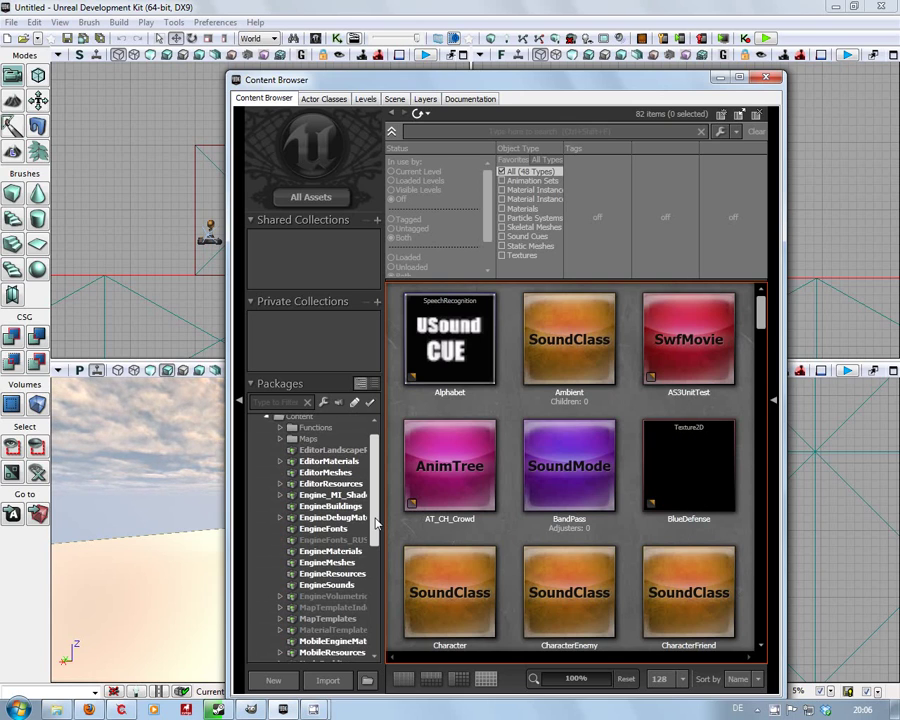
# Peek into the Functions packages, then collapse Engine and UDKGame Content branches
pyautogui.click(281, 429)
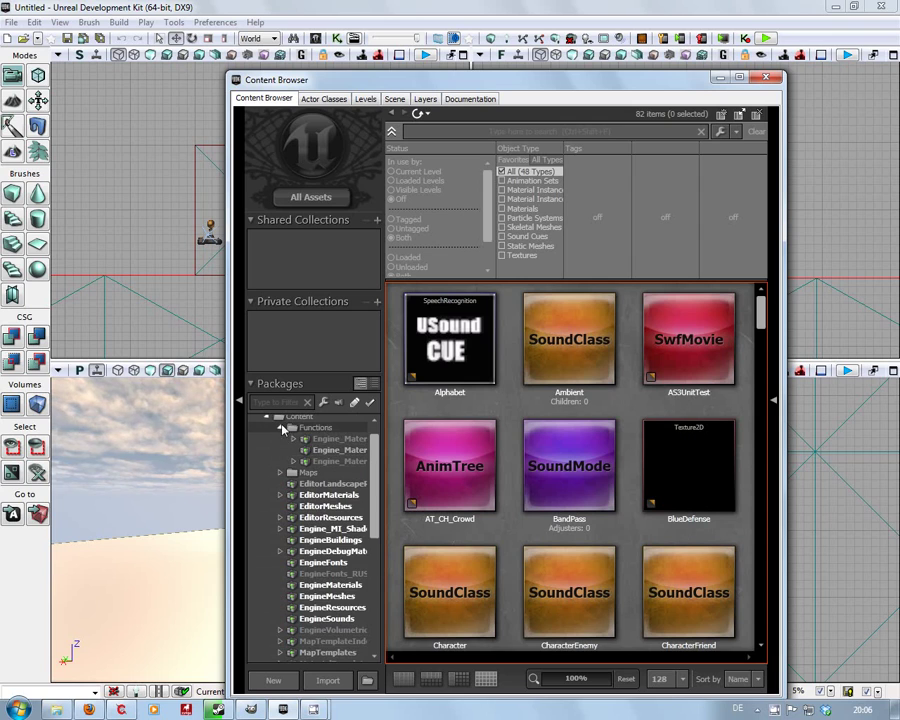
pyautogui.click(282, 428)
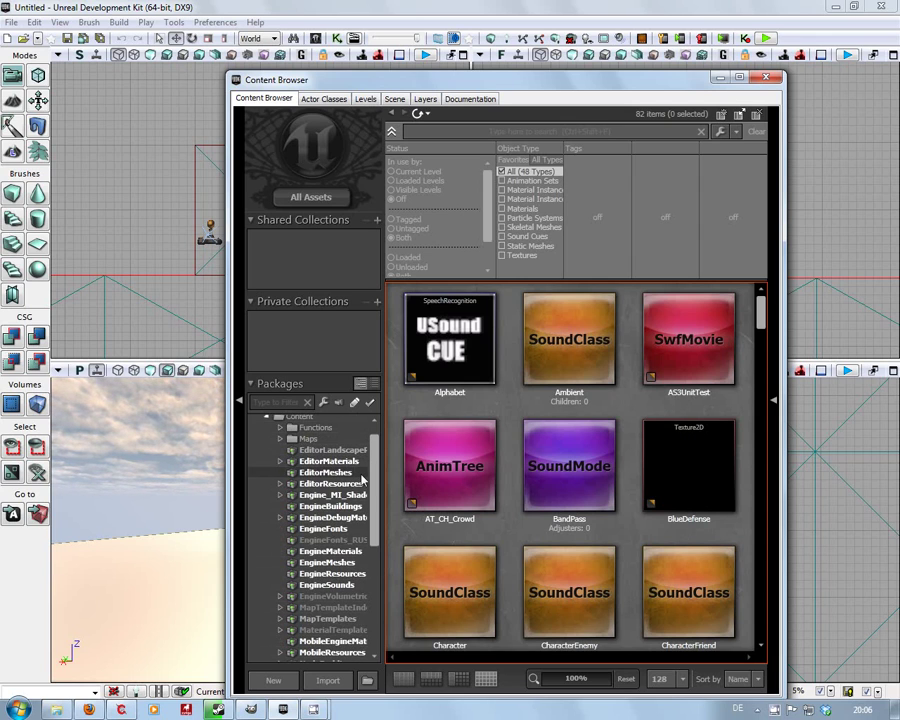
pyautogui.scroll(-2, 373, 515)
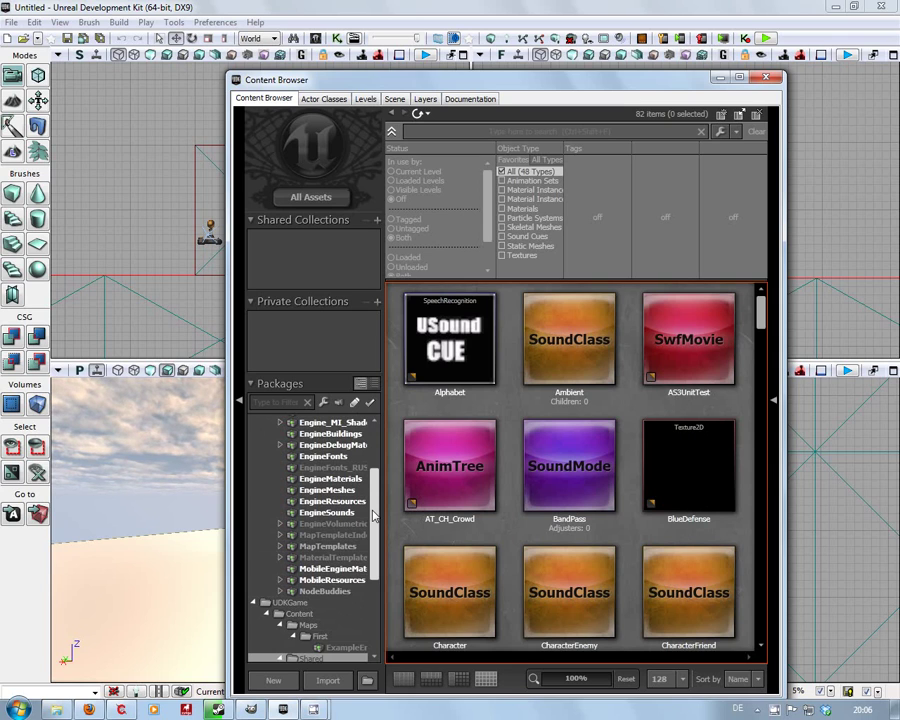
pyautogui.scroll(3, 373, 510)
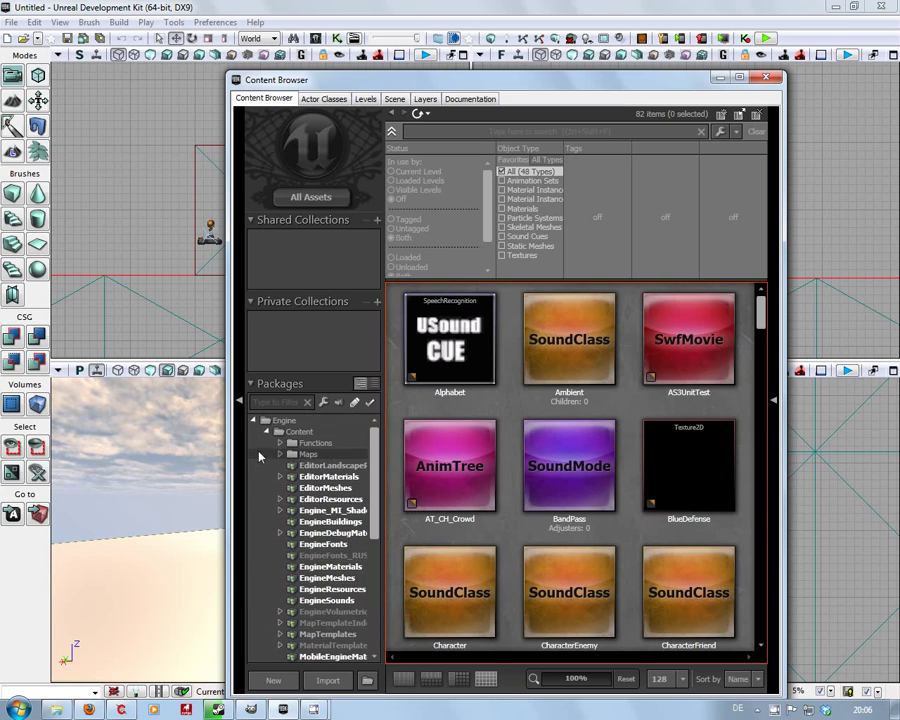
pyautogui.click(266, 435)
pyautogui.click(267, 454)
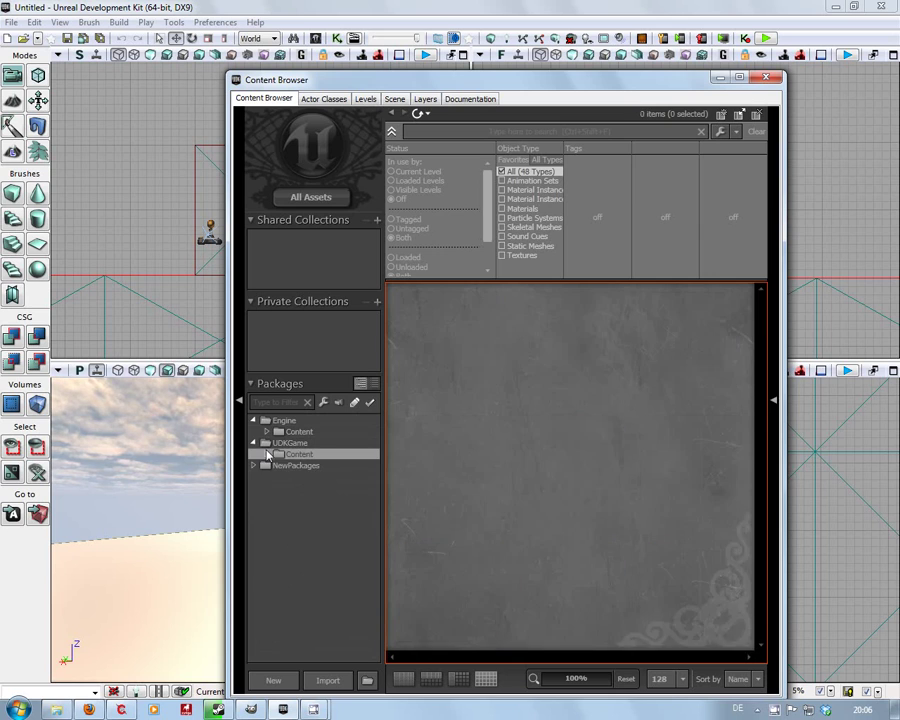
# In Explorer, open DavCorpGame\Classes with its three .uc files and expand UDKGame\Content
pyautogui.click(55, 709)
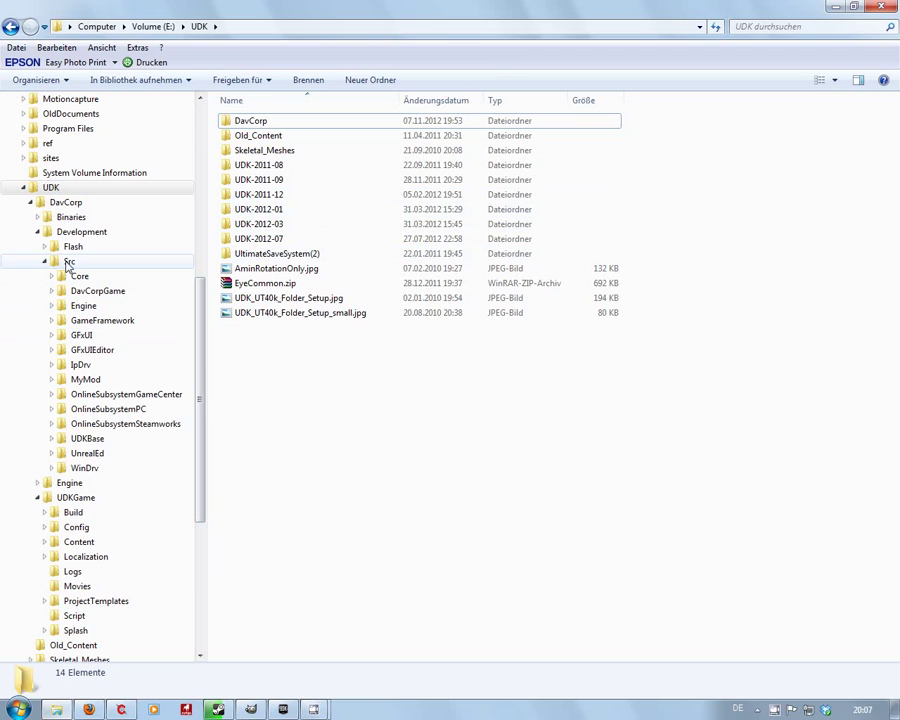
pyautogui.click(51, 291)
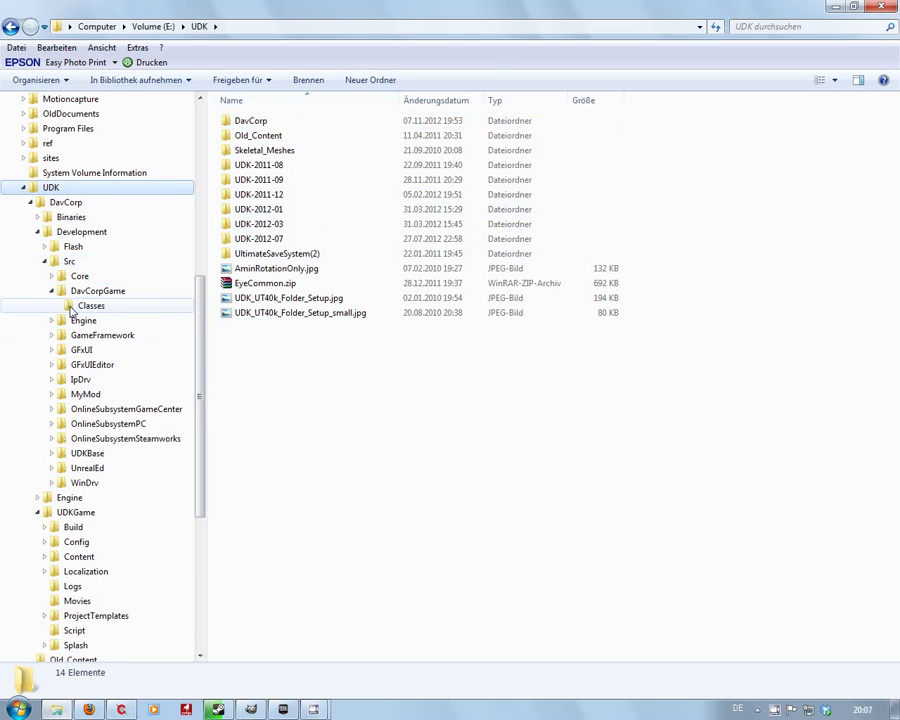
pyautogui.click(88, 305)
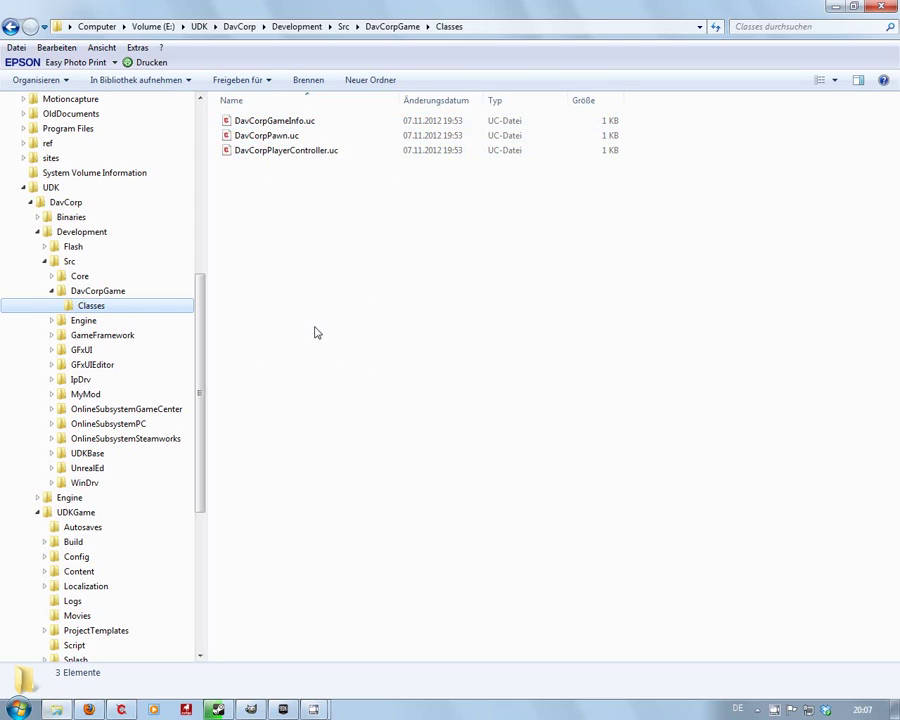
pyautogui.scroll(-4, 201, 366)
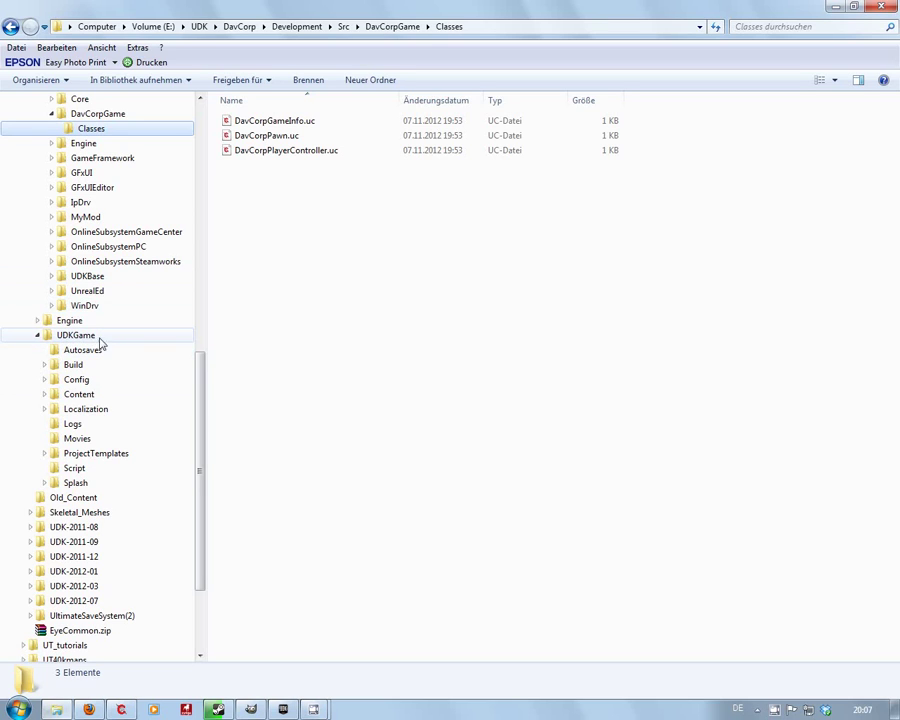
pyautogui.click(44, 395)
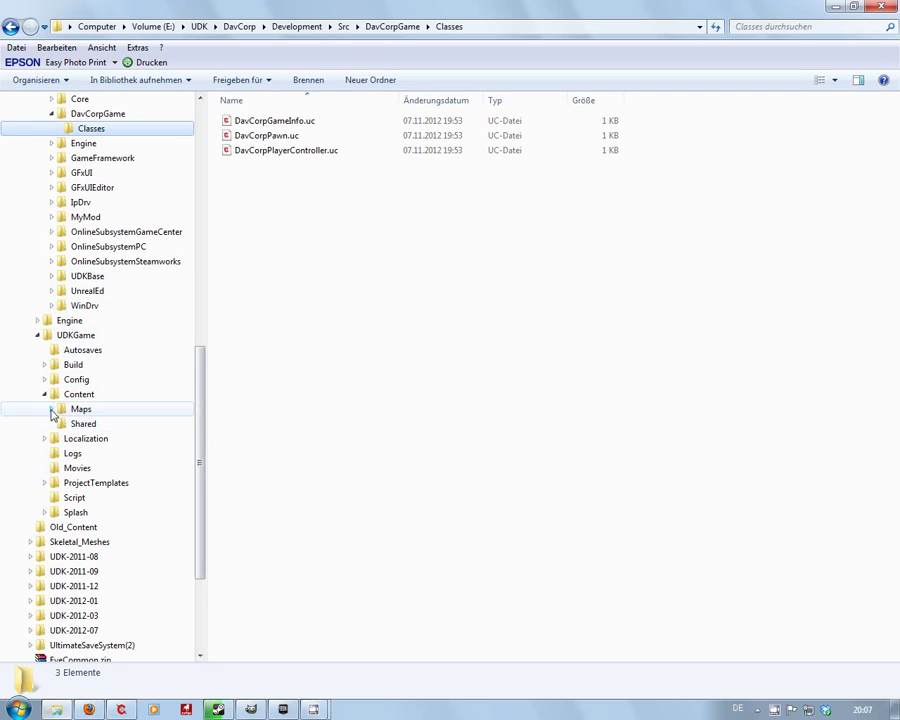
# Browse UDKGame's Maps\First, Shared, Localization and Movies folders
pyautogui.click(51, 409)
pyautogui.click(75, 422)
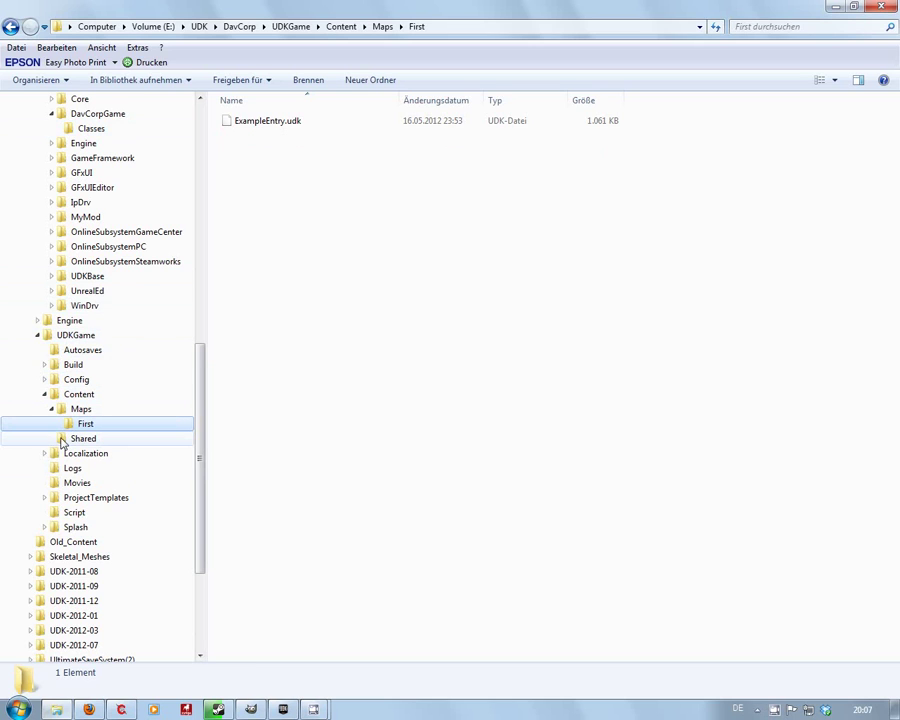
pyautogui.click(80, 438)
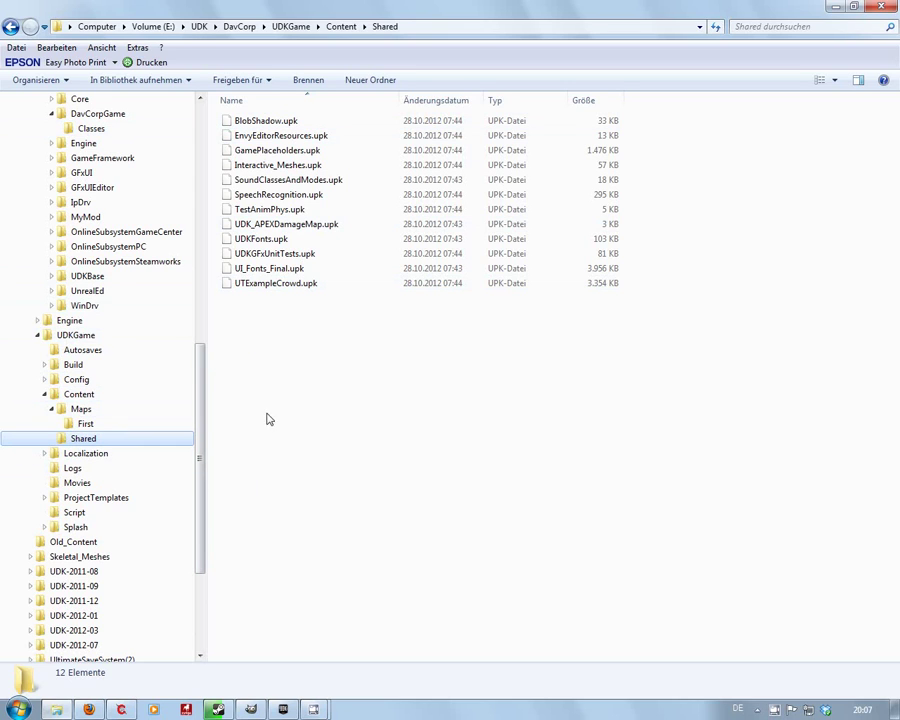
pyautogui.click(44, 455)
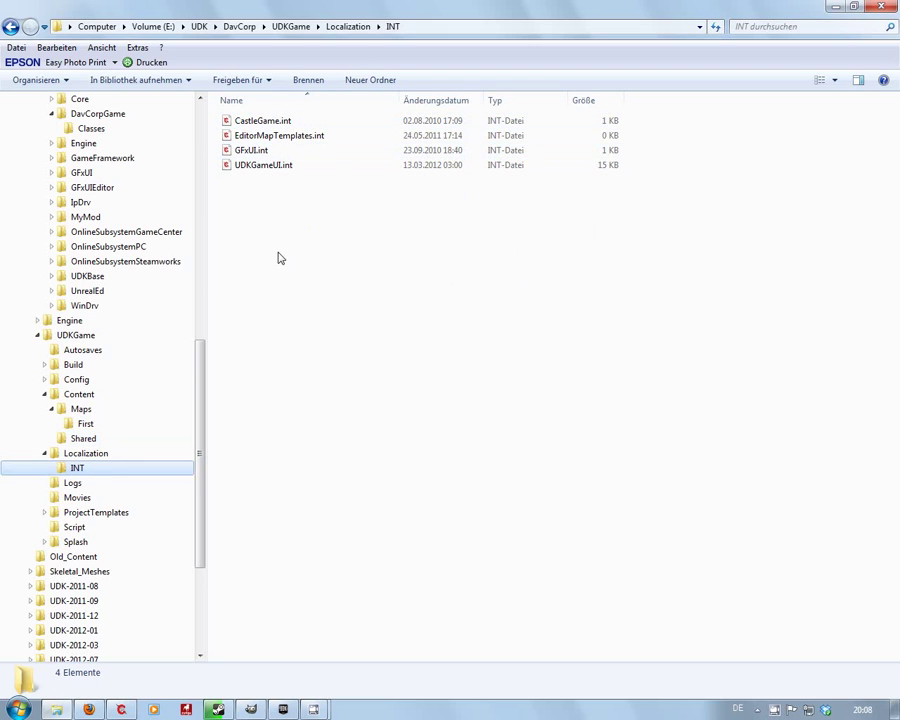
pyautogui.click(45, 455)
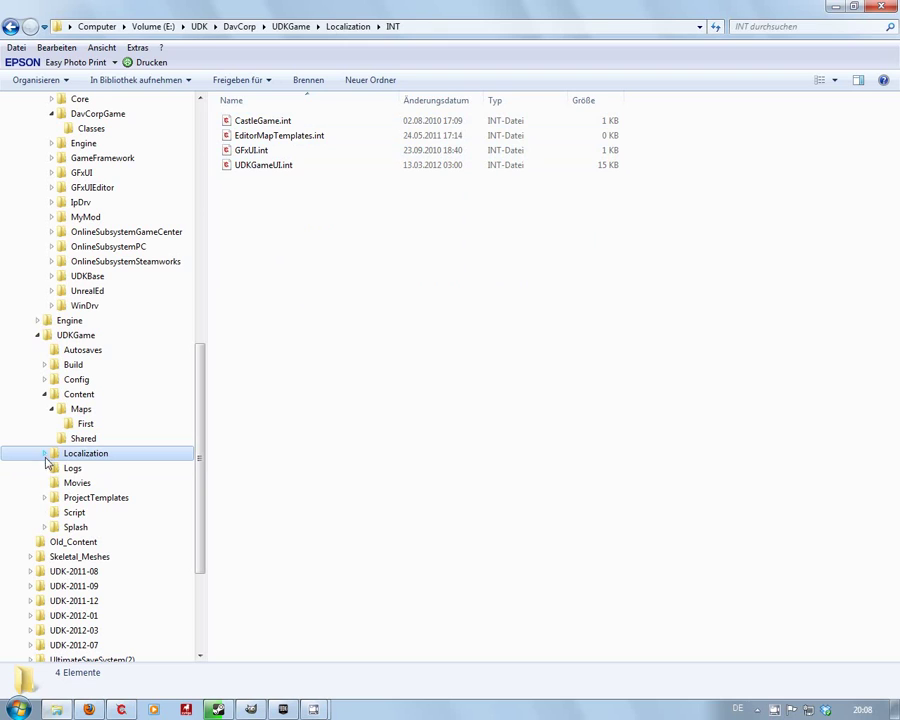
pyautogui.click(55, 485)
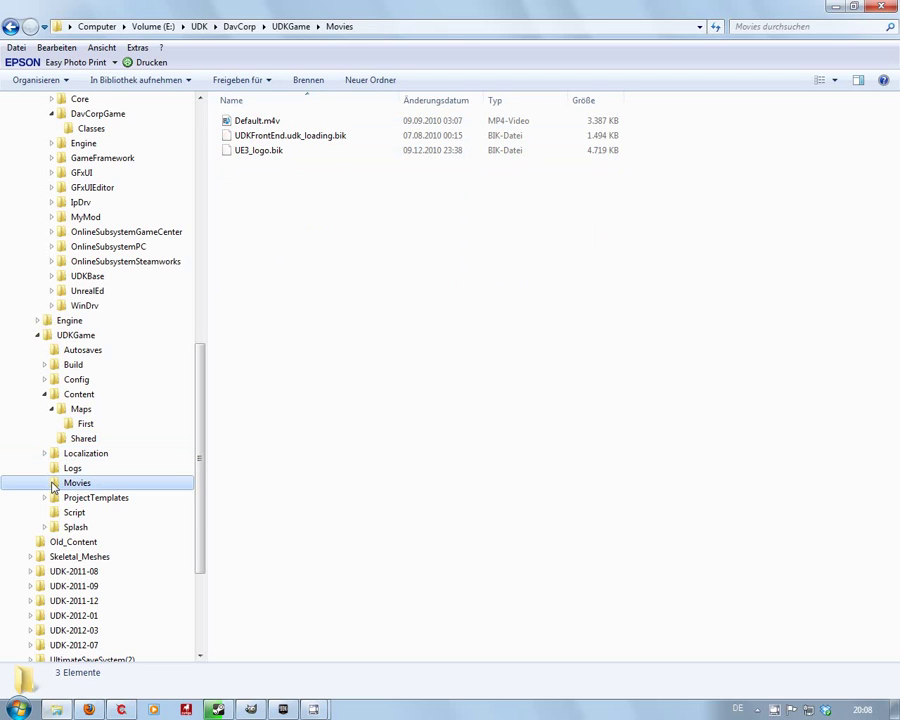
# Open ProjectTemplates\Template1\Development\Src\TemplateGame\Classes, showing its three .uc scripts
pyautogui.click(46, 498)
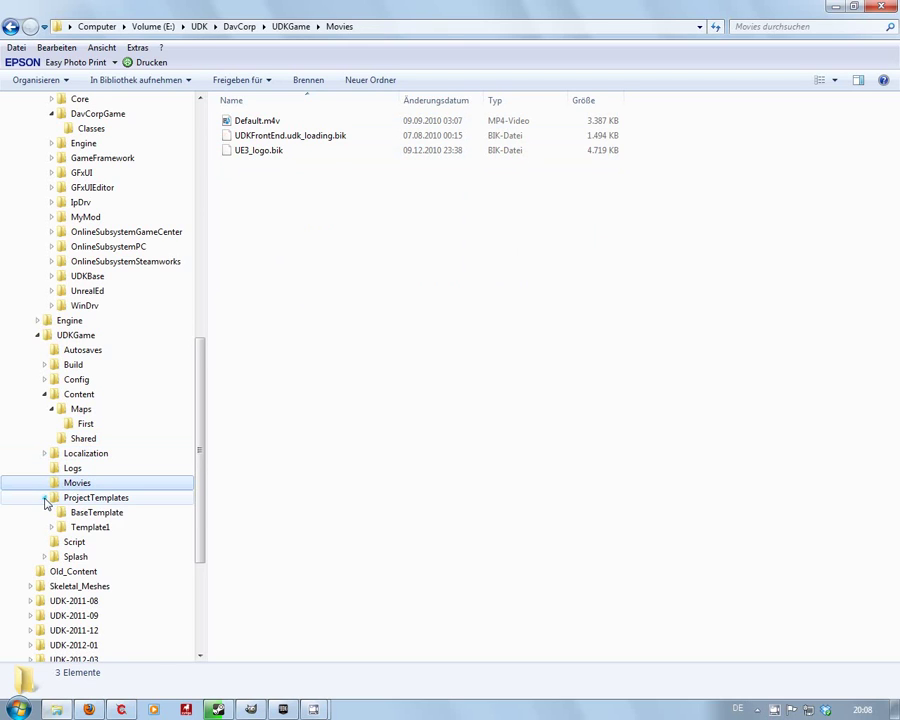
pyautogui.click(64, 514)
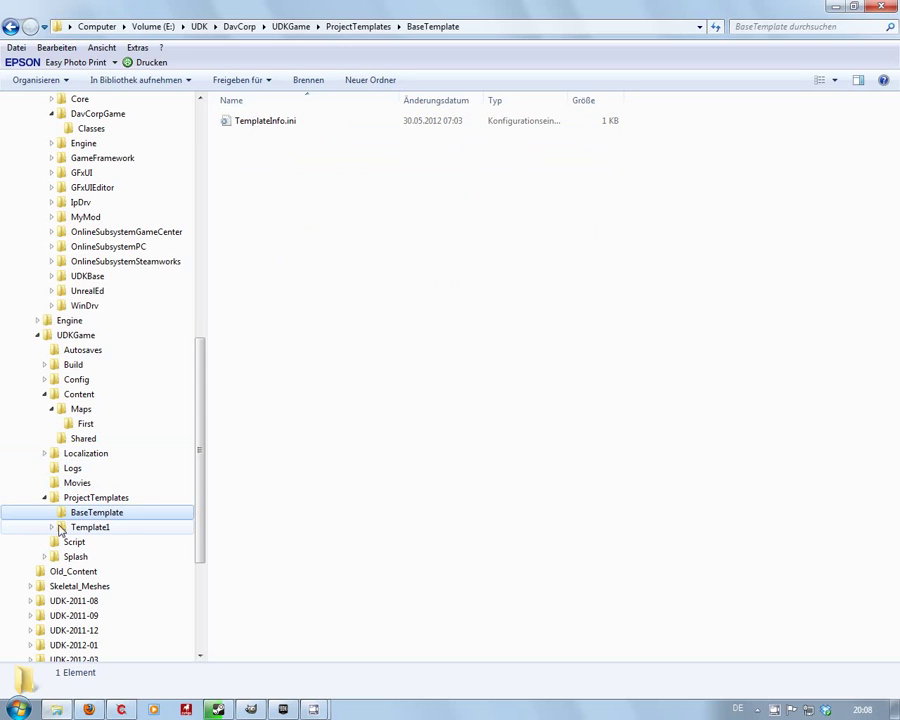
pyautogui.click(51, 527)
pyautogui.click(58, 542)
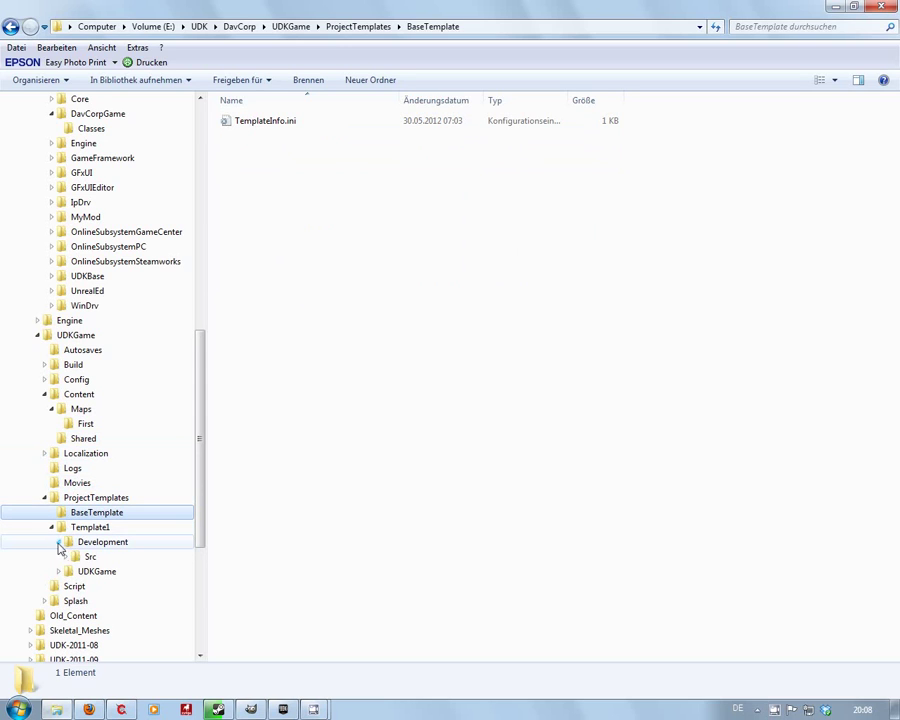
pyautogui.click(88, 556)
pyautogui.click(58, 571)
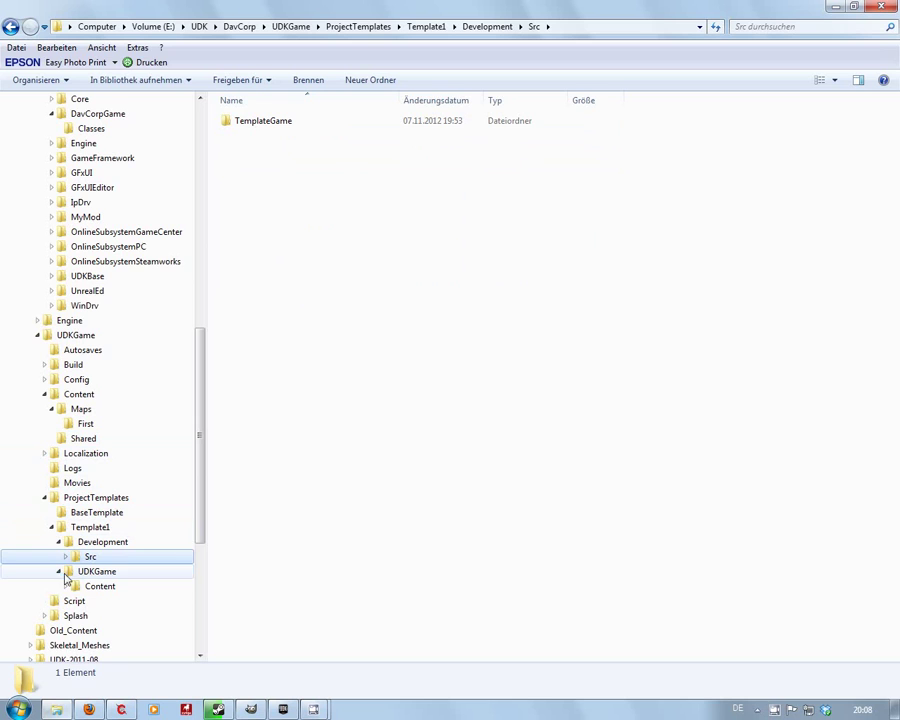
pyautogui.click(66, 556)
pyautogui.scroll(-3, 141, 503)
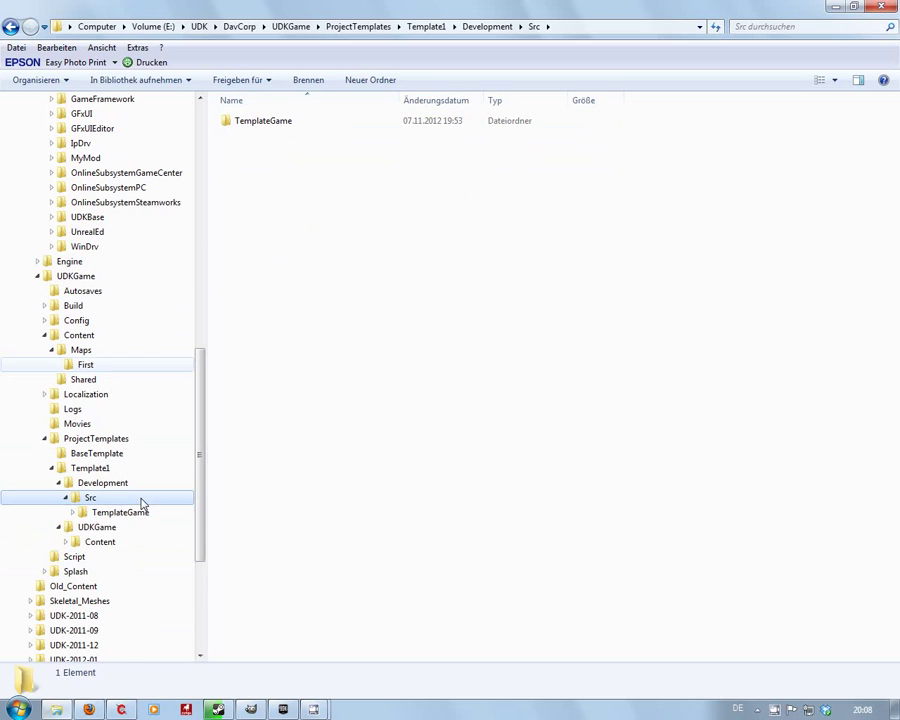
pyautogui.click(72, 512)
pyautogui.click(90, 527)
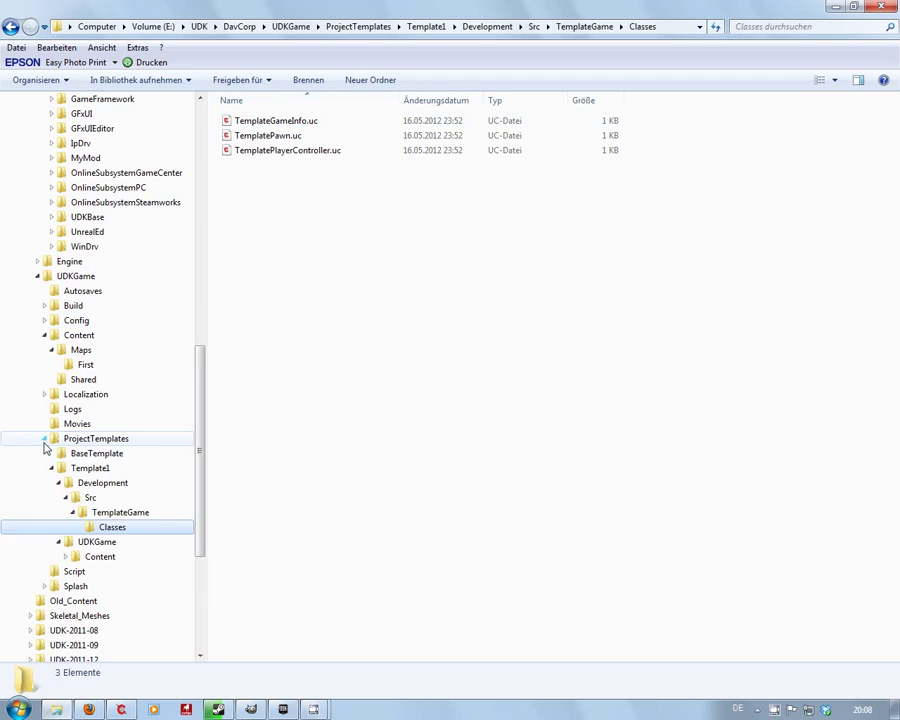
# Collapse ProjectTemplates, view the Script folder, and open Splash\PC with EdSplash.bmp and Splash.bmp
pyautogui.click(45, 440)
pyautogui.click(58, 455)
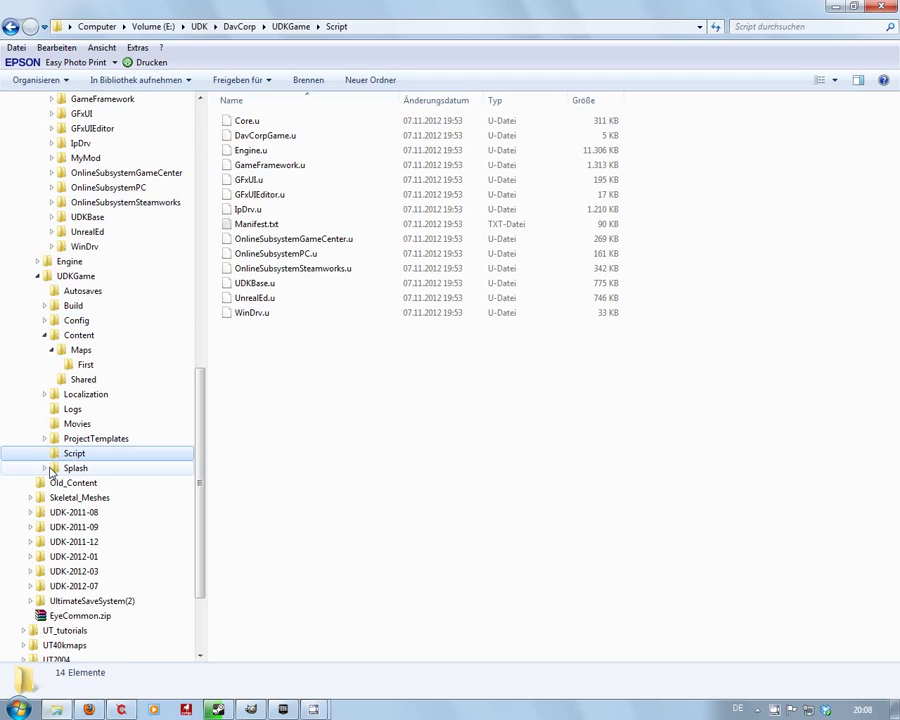
pyautogui.click(53, 469)
pyautogui.click(44, 476)
pyautogui.scroll(4, 44, 476)
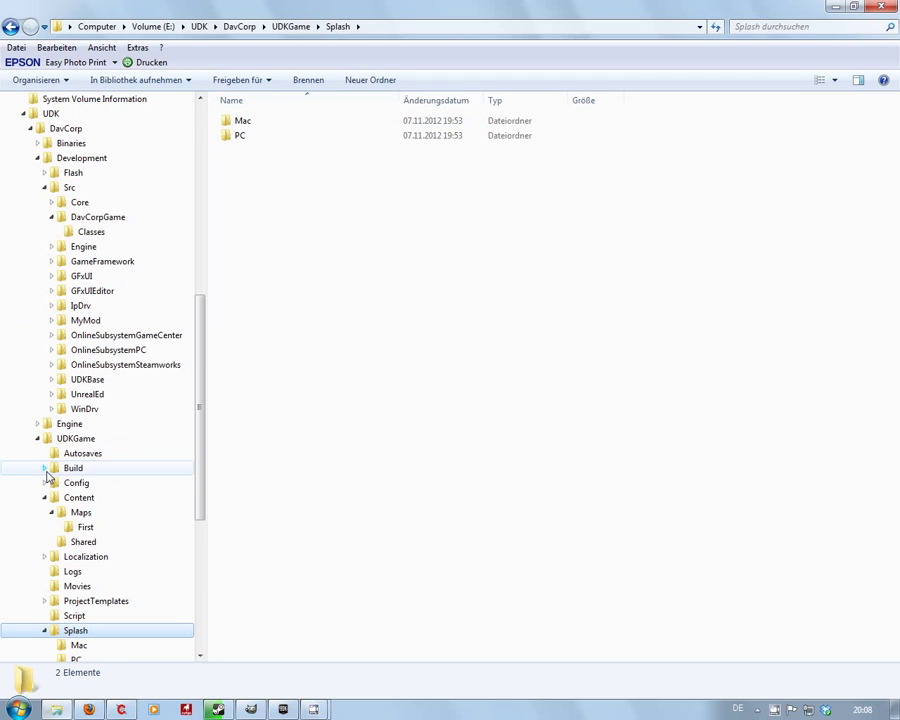
pyautogui.scroll(-5, 136, 468)
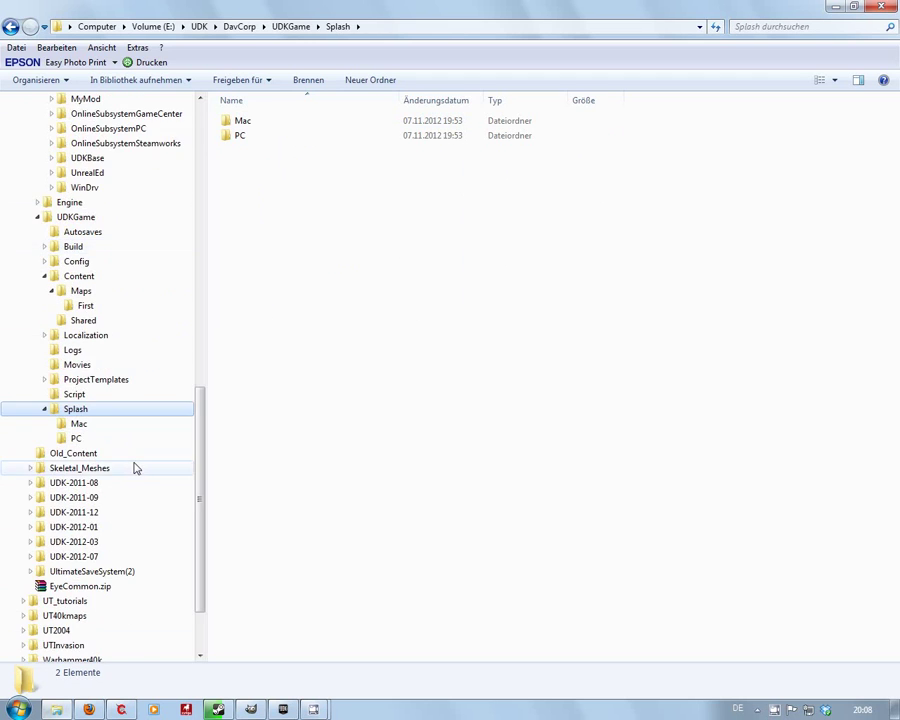
pyautogui.click(73, 439)
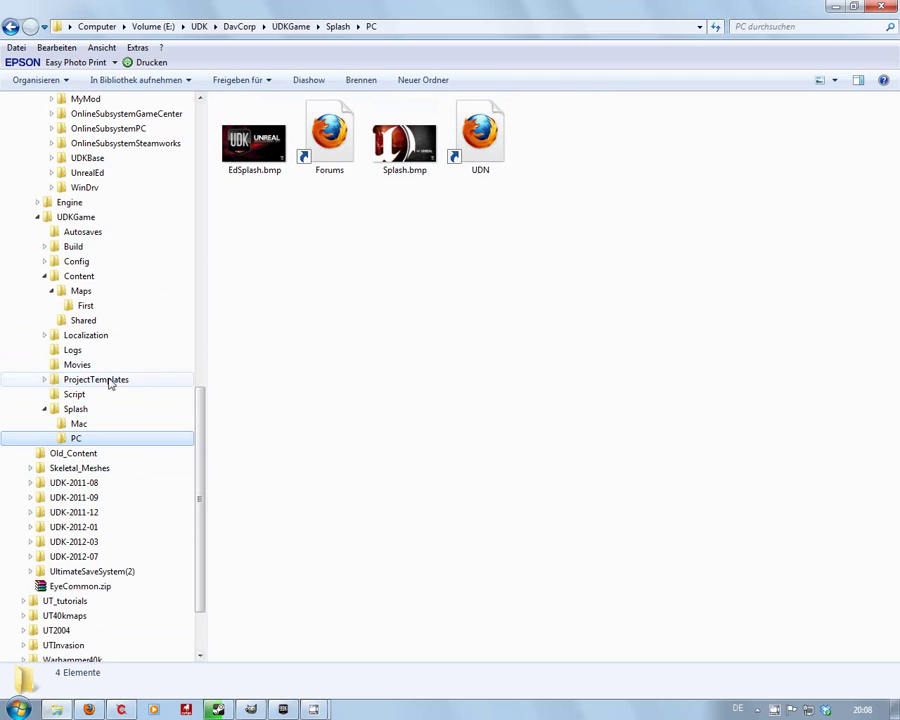
# Collapse the Splash folder and toggle the Content folder closed and open again
pyautogui.click(45, 410)
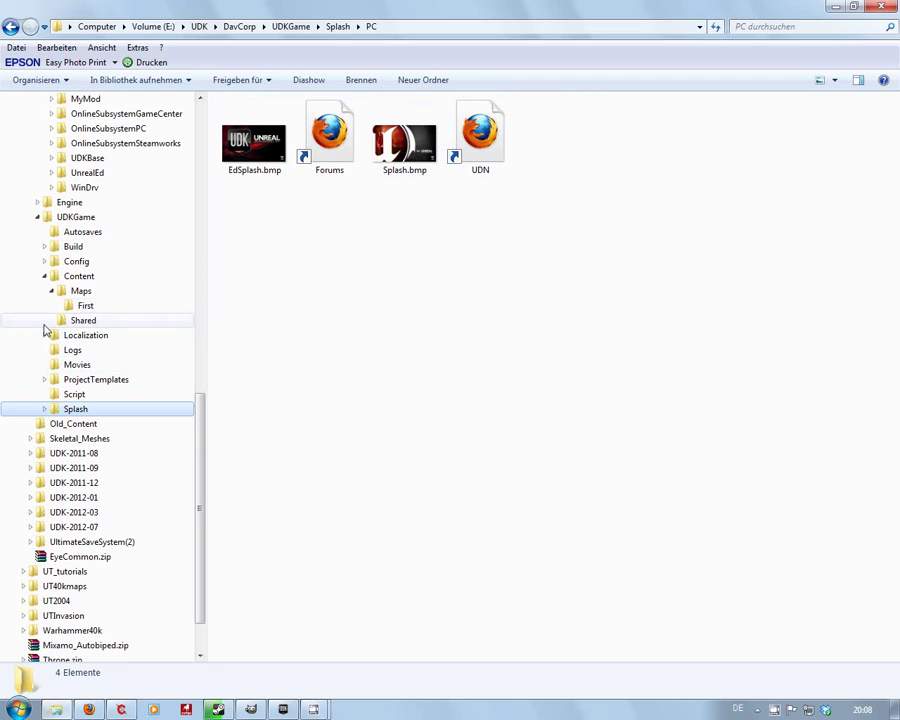
pyautogui.moveTo(202, 455); pyautogui.dragTo(207, 371)
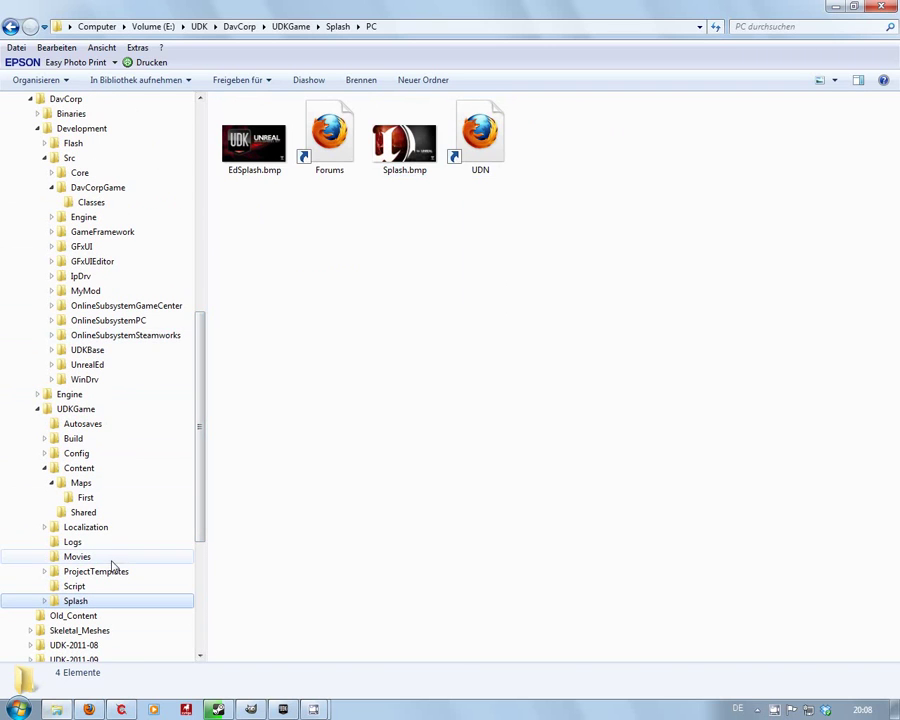
pyautogui.click(44, 468)
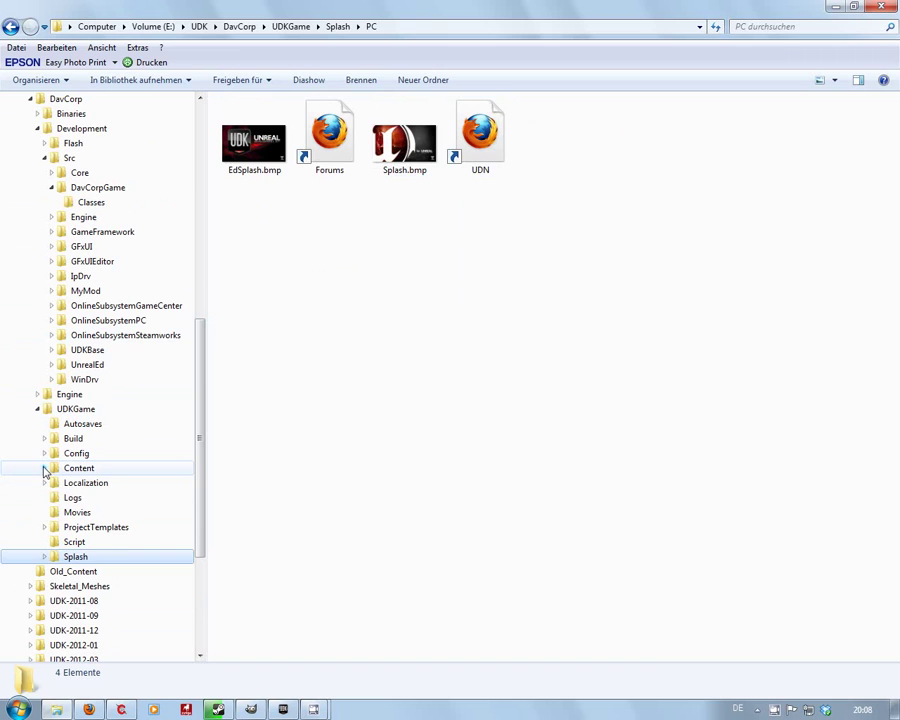
pyautogui.click(44, 468)
# Expand the UDK-2012-07 build's UDKGame and Flash folders beside the new install
pyautogui.click(53, 483)
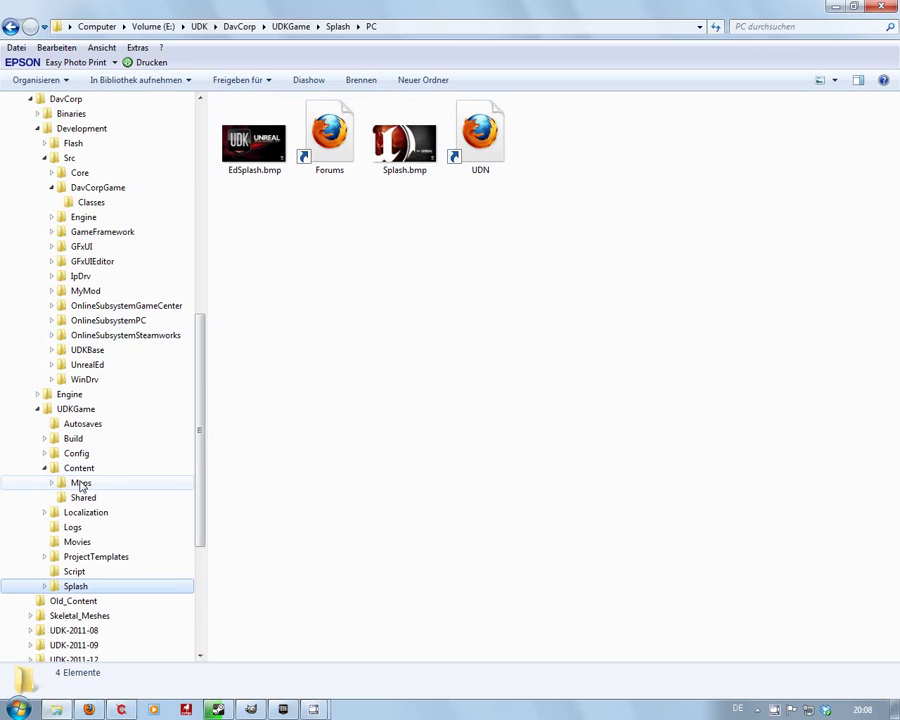
pyautogui.moveTo(201, 494); pyautogui.dragTo(201, 563)
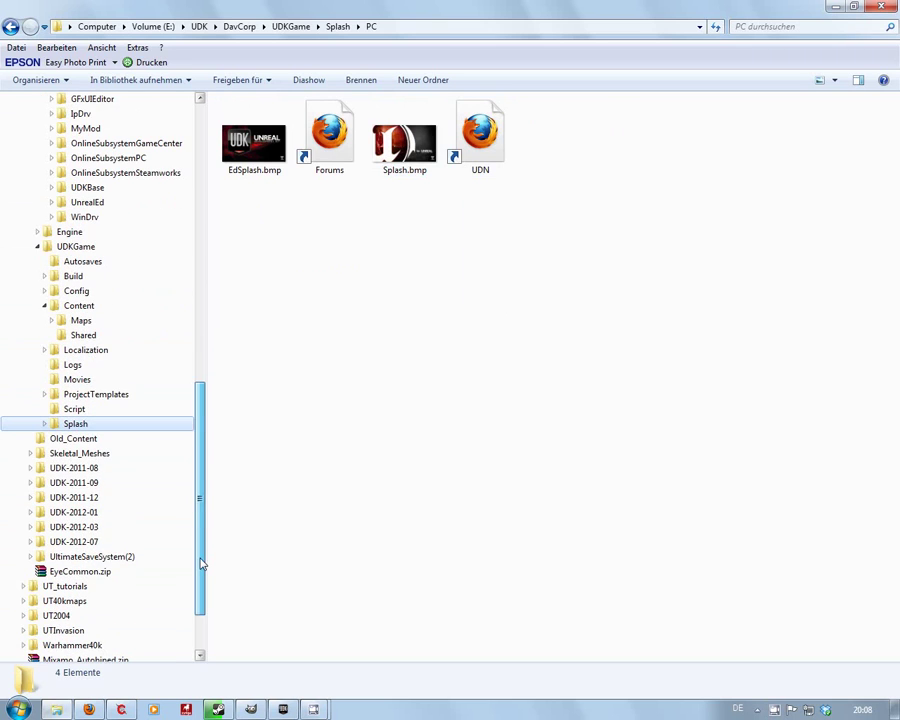
pyautogui.click(29, 543)
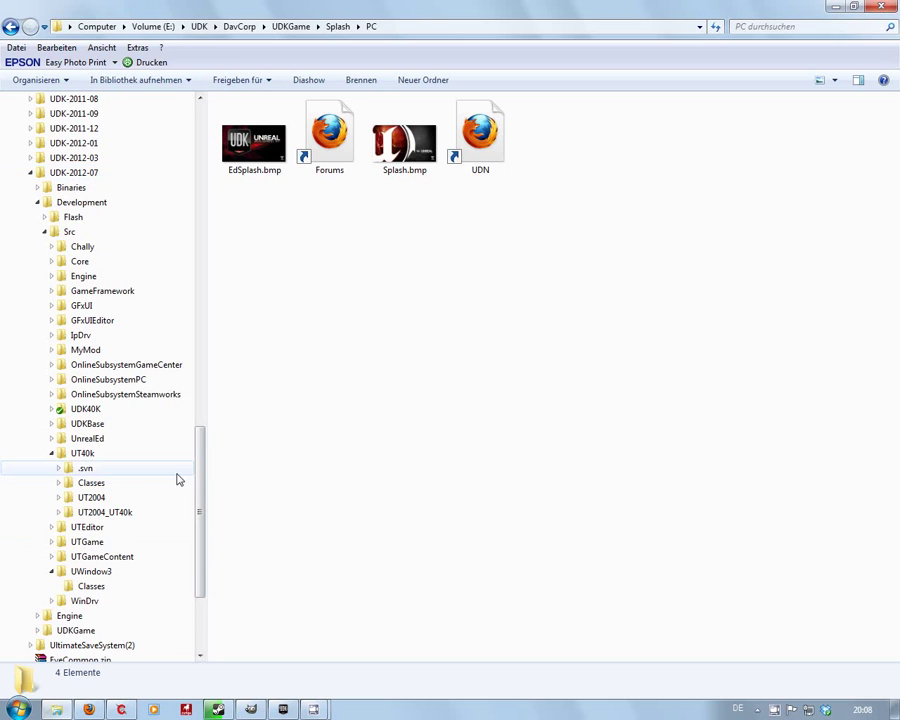
pyautogui.click(51, 453)
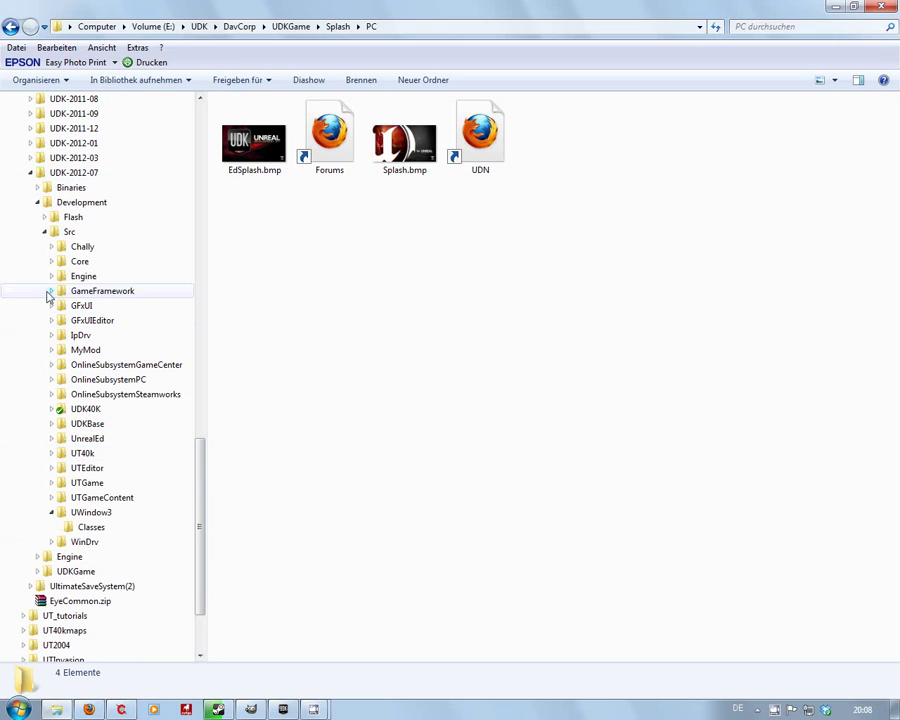
pyautogui.click(45, 234)
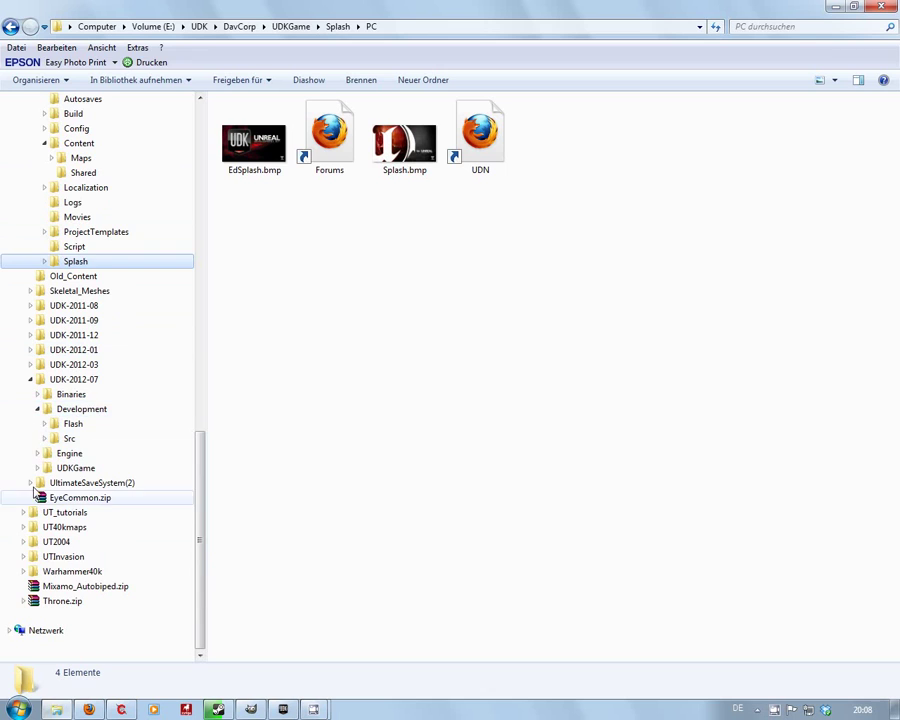
pyautogui.click(35, 470)
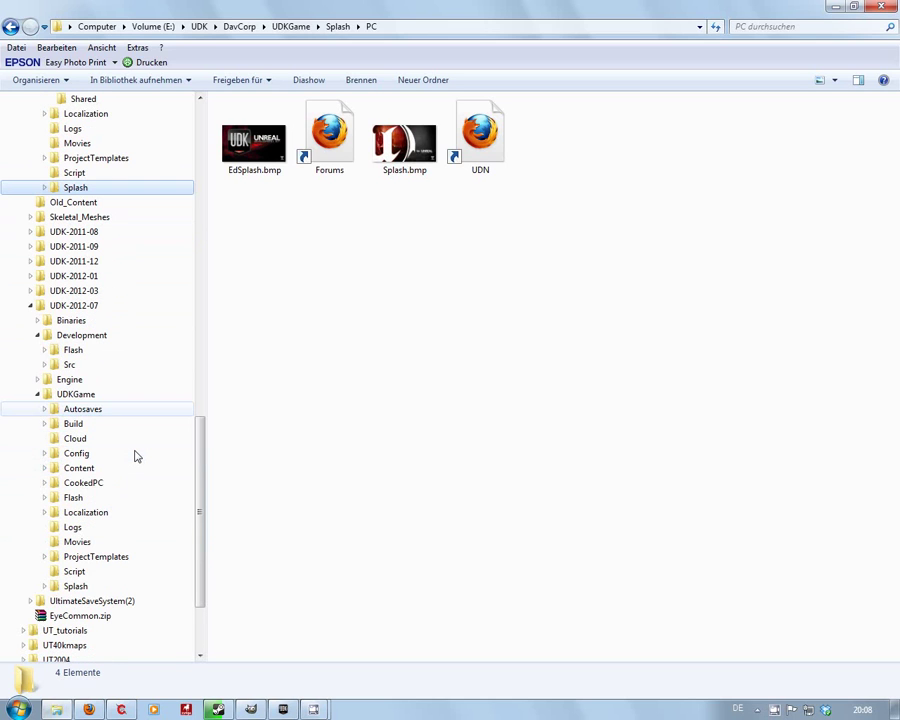
pyautogui.click(44, 499)
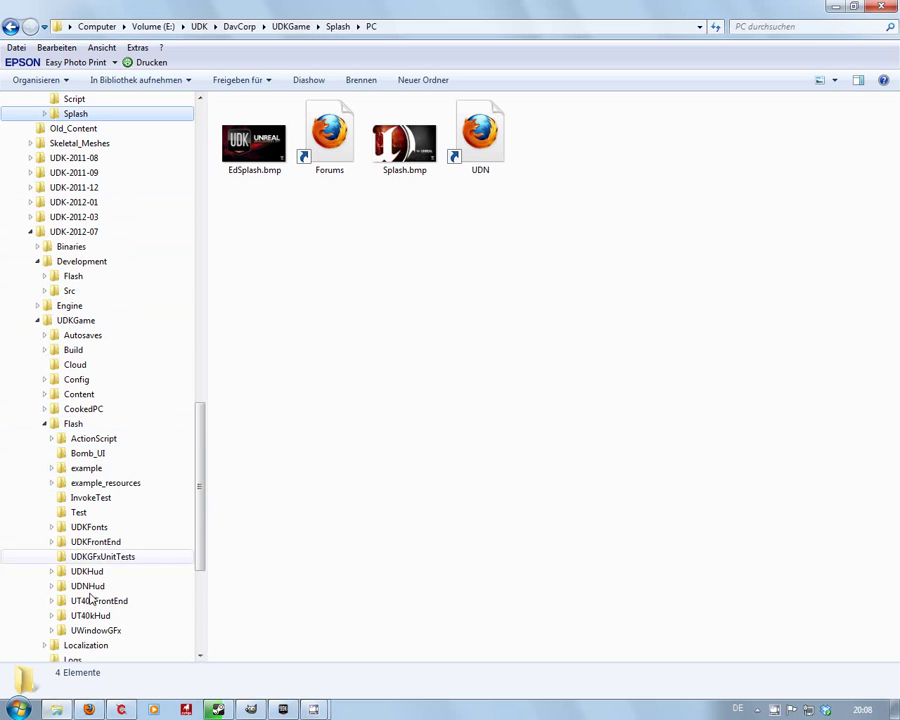
pyautogui.moveTo(199, 536); pyautogui.dragTo(202, 441)
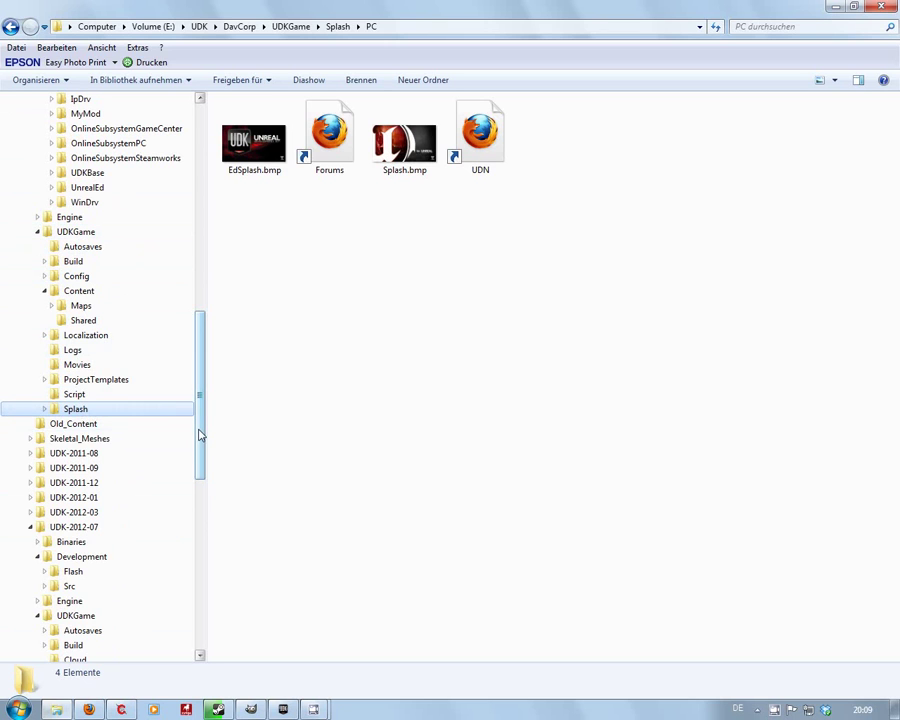
pyautogui.moveTo(199, 432); pyautogui.dragTo(210, 386)
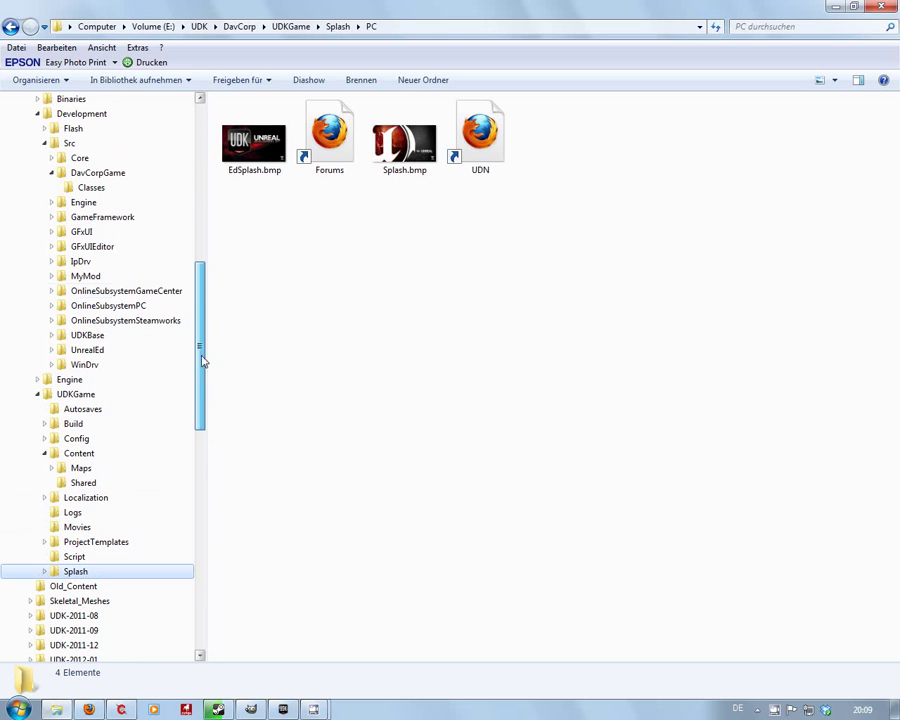
# Browse the new install's Development\Flash AS2 and AS3 CLIK folders, then collapse Development
pyautogui.click(44, 129)
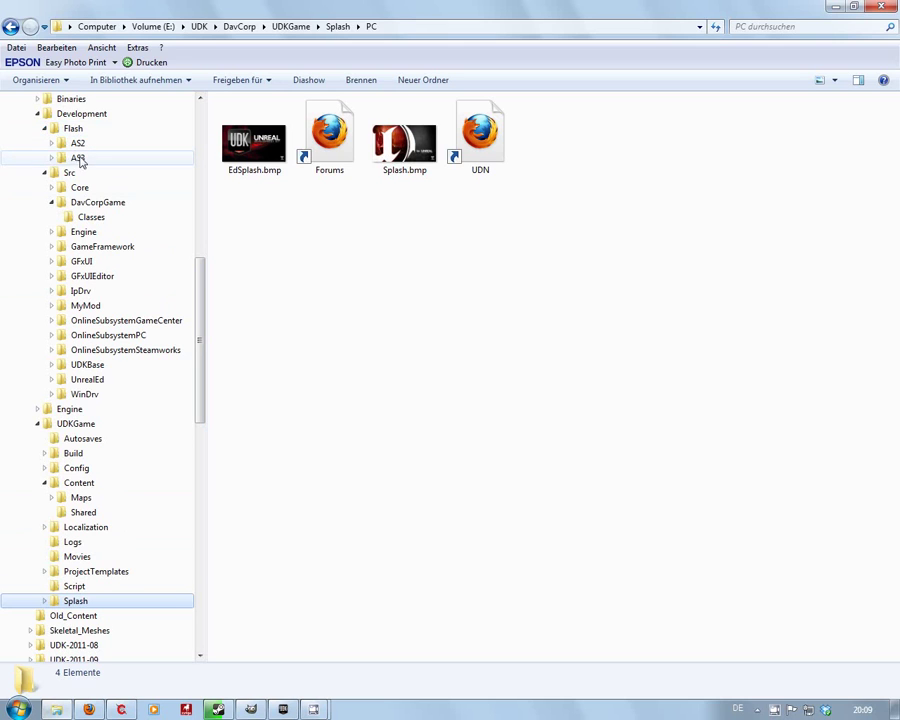
pyautogui.click(51, 144)
pyautogui.click(57, 158)
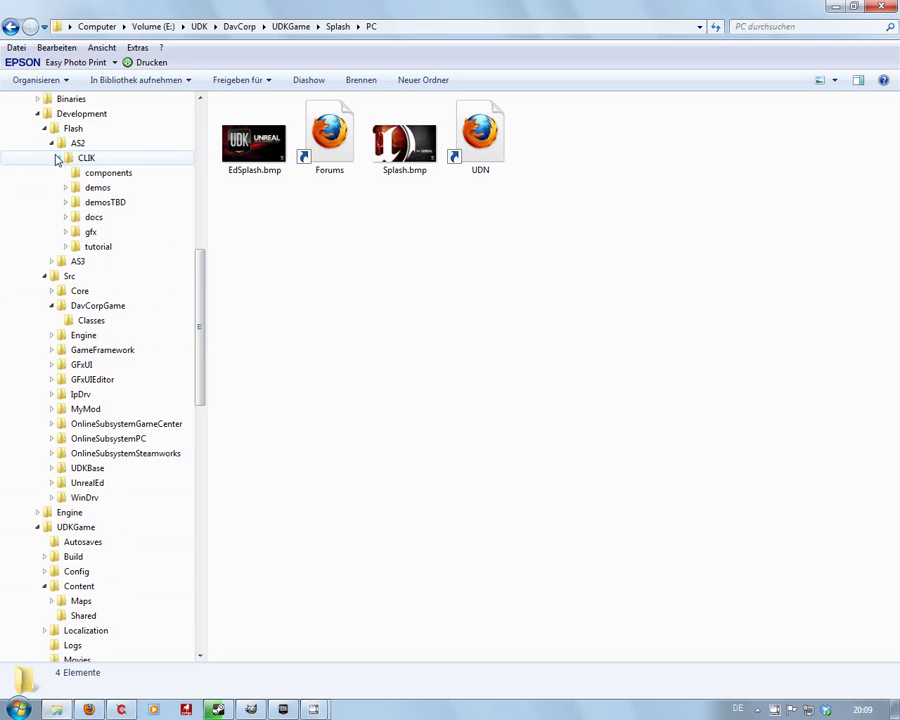
pyautogui.click(57, 158)
pyautogui.click(51, 144)
pyautogui.click(51, 158)
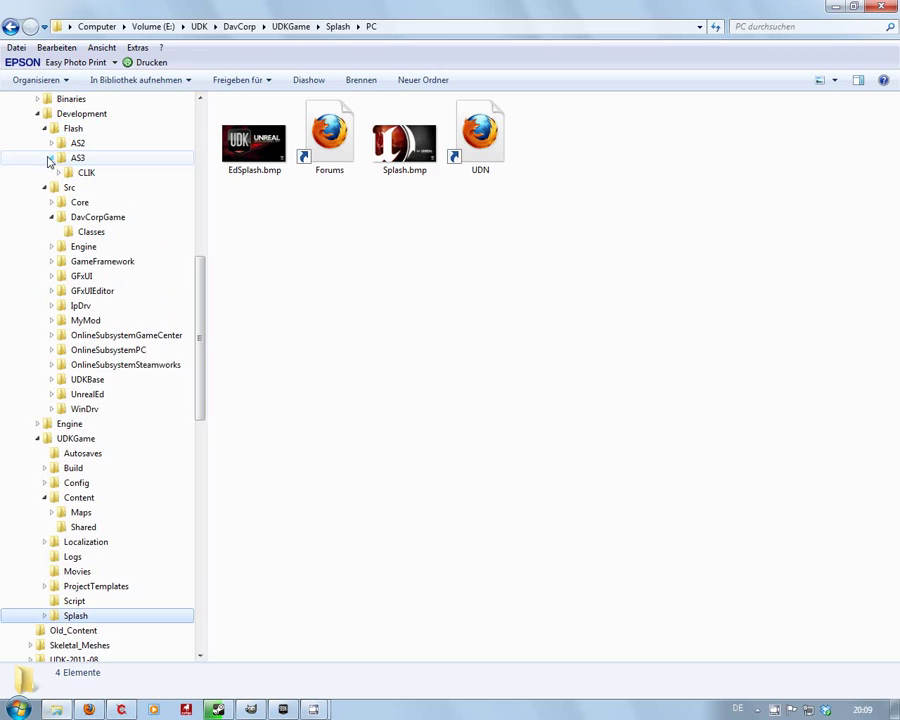
pyautogui.click(58, 173)
pyautogui.click(51, 158)
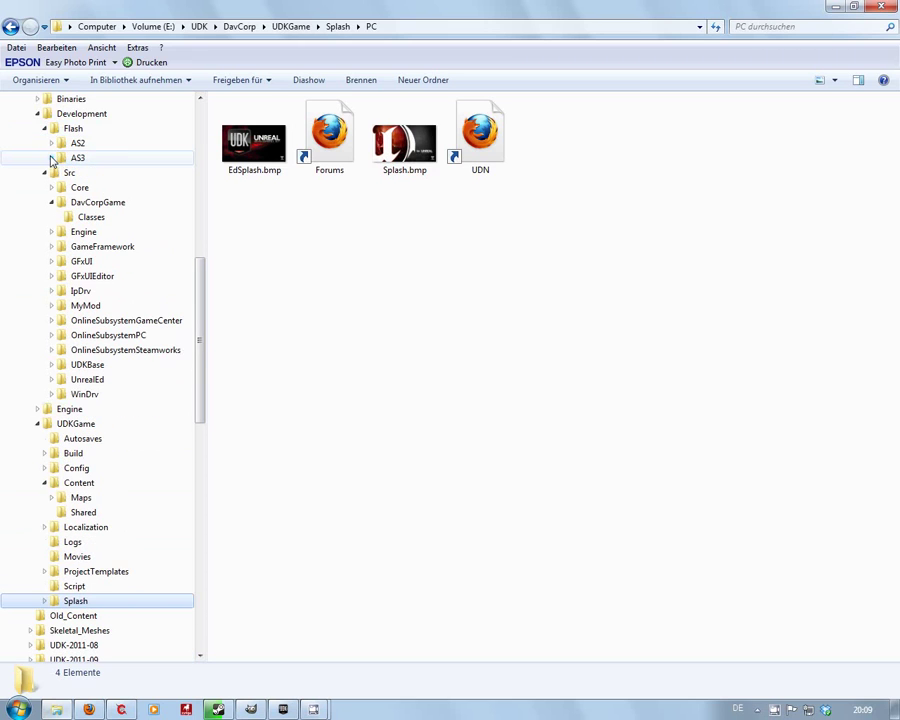
pyautogui.click(44, 128)
pyautogui.click(39, 115)
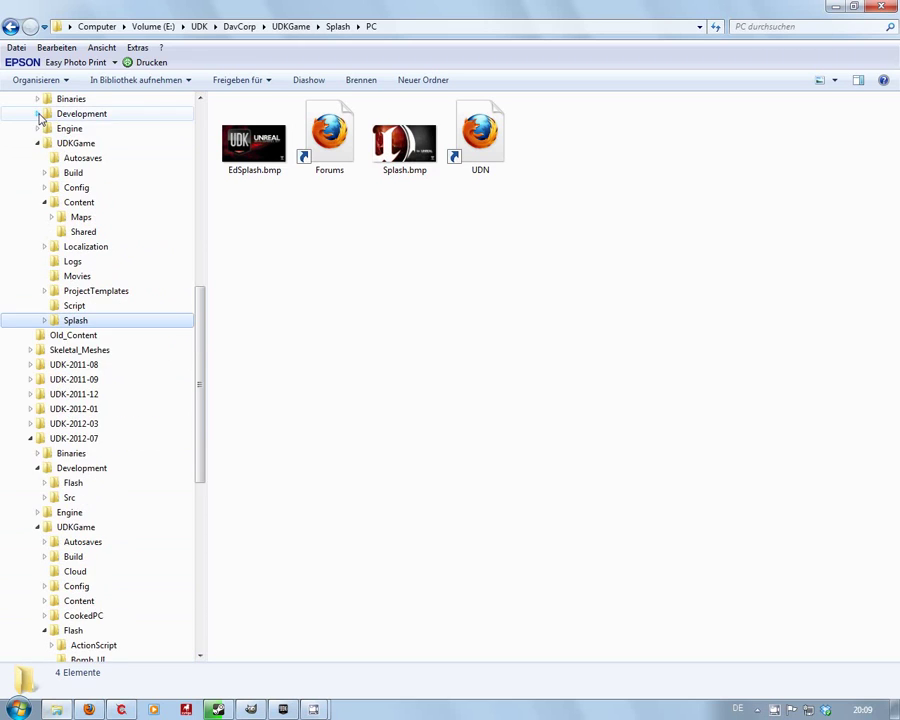
pyautogui.moveTo(199, 421); pyautogui.dragTo(202, 390)
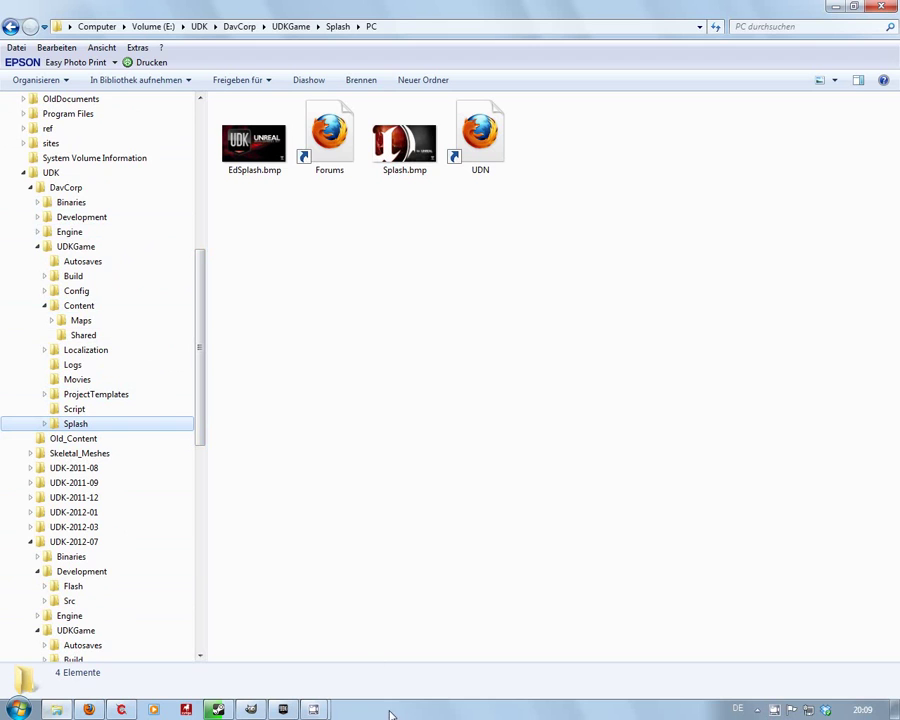
# In GIMP, hide Pasted Layers #3, #2 and #1 to show the PSProjectSelect screenshot with PSGameEmpty chosen
pyautogui.click(250, 710)
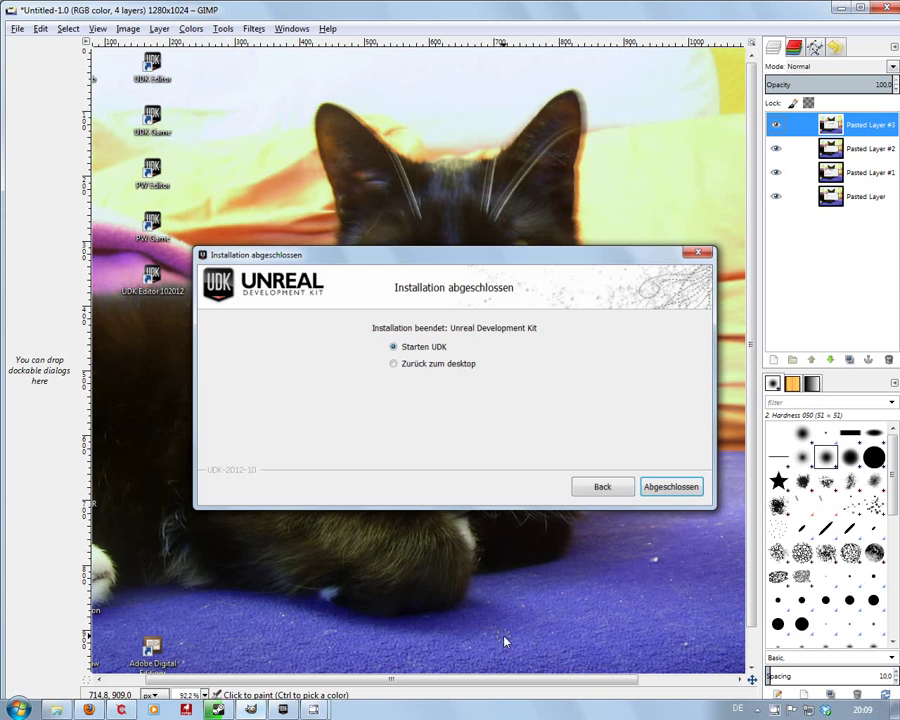
pyautogui.click(776, 124)
pyautogui.click(776, 148)
pyautogui.click(776, 172)
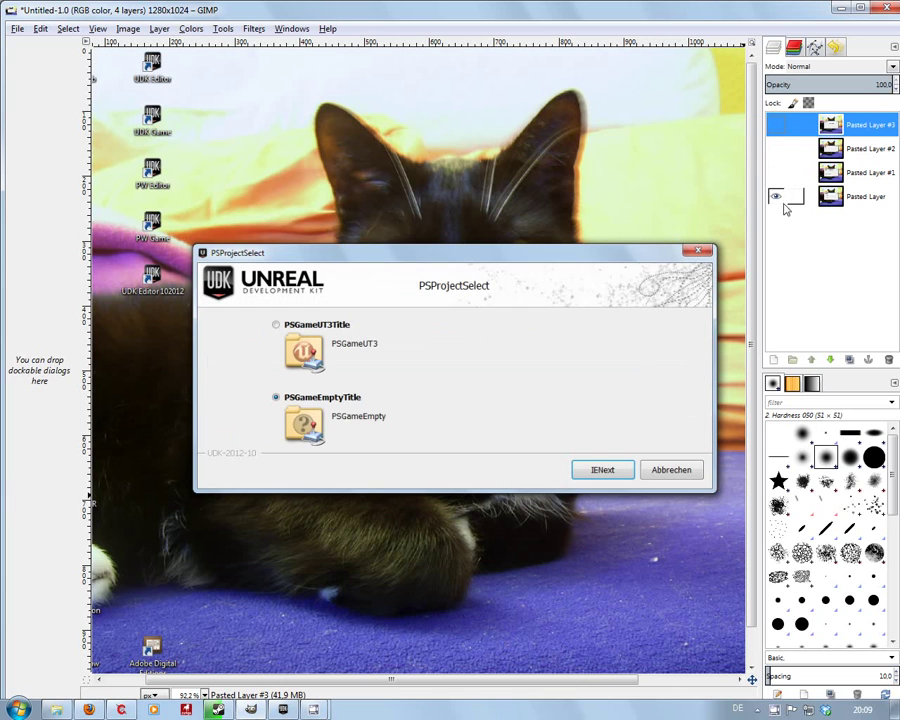